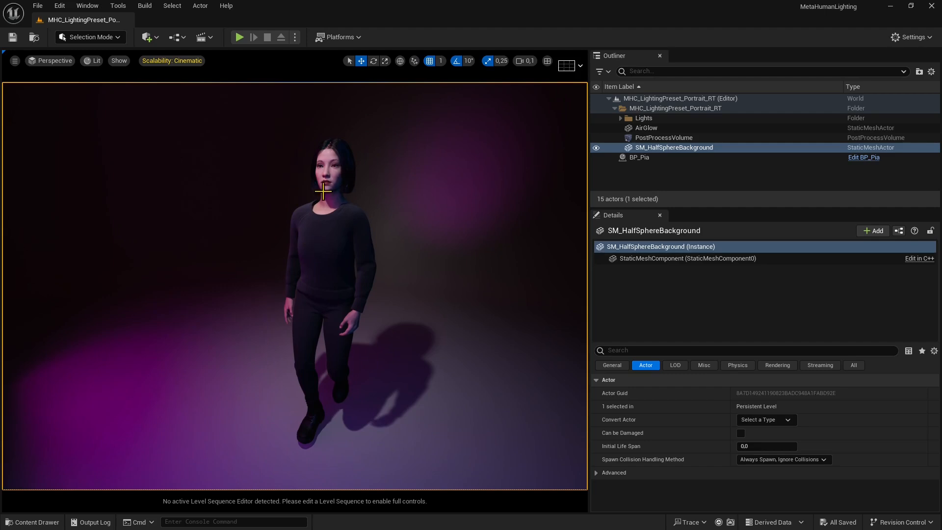
Step: Reset the animation mode of BP_Pia's Body component to the default Use Animation Blueprint, and check the Face component's animation settings
left_click(317, 175)
left_click(292, 172)
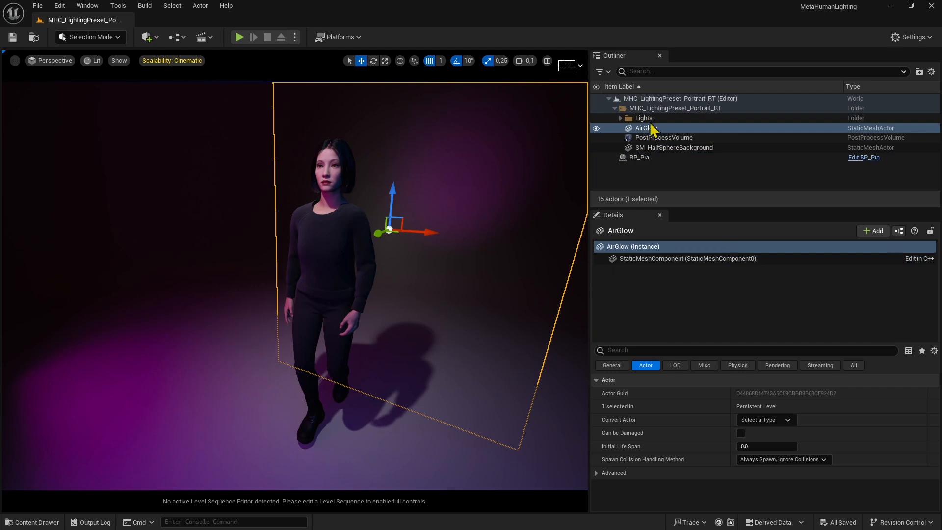
left_click(638, 158)
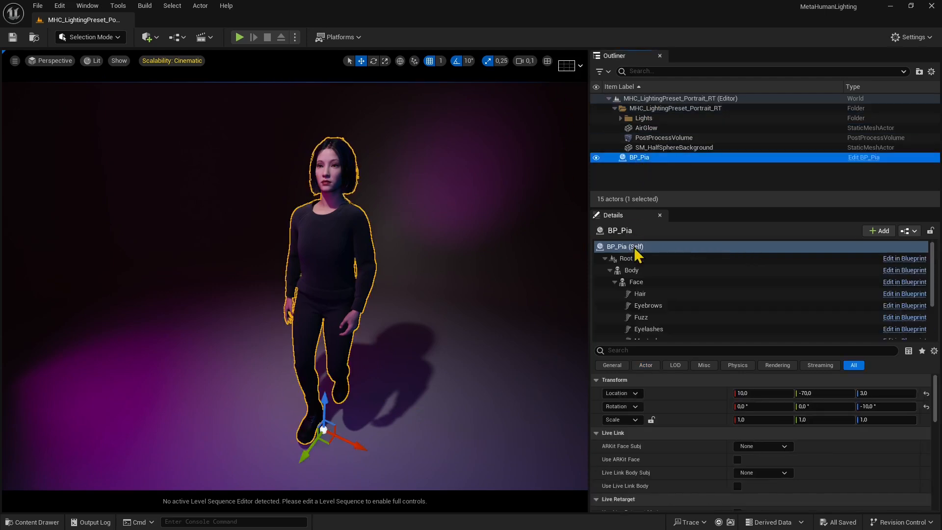
left_click(638, 284)
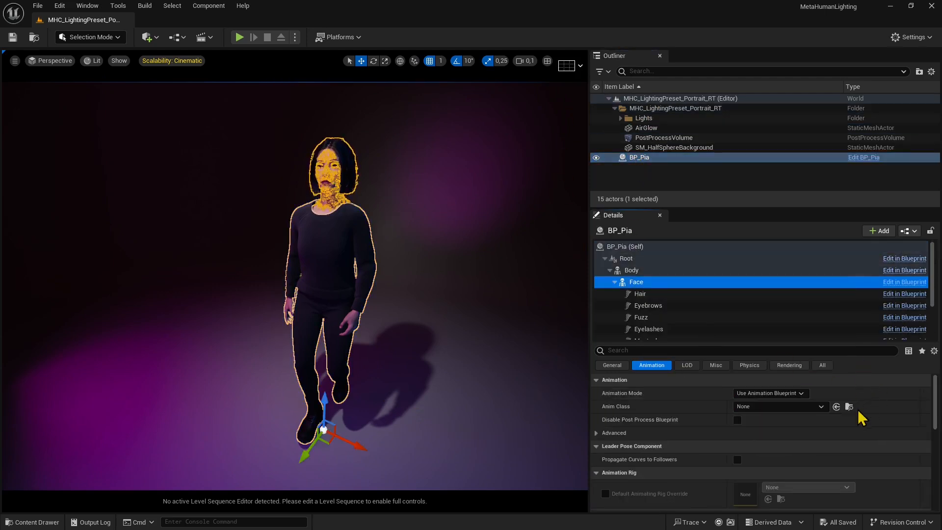
left_click(635, 271)
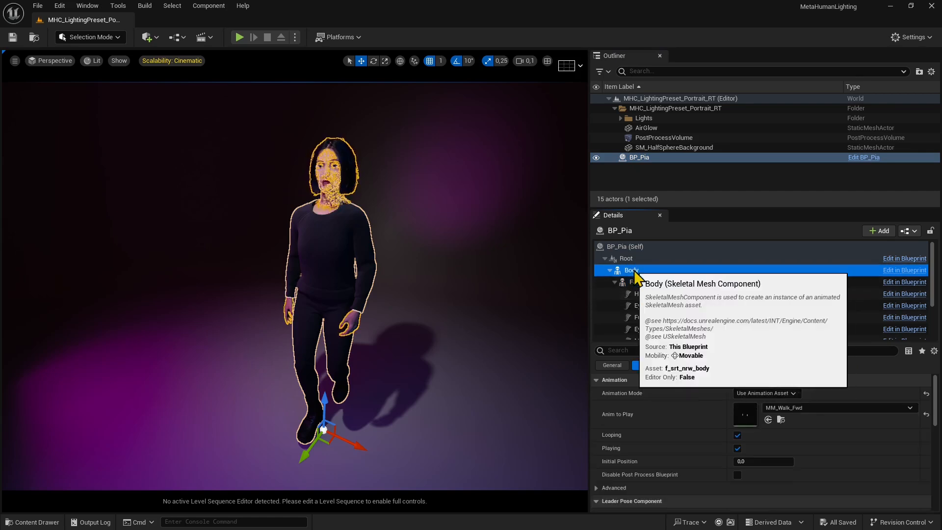
left_click(926, 393)
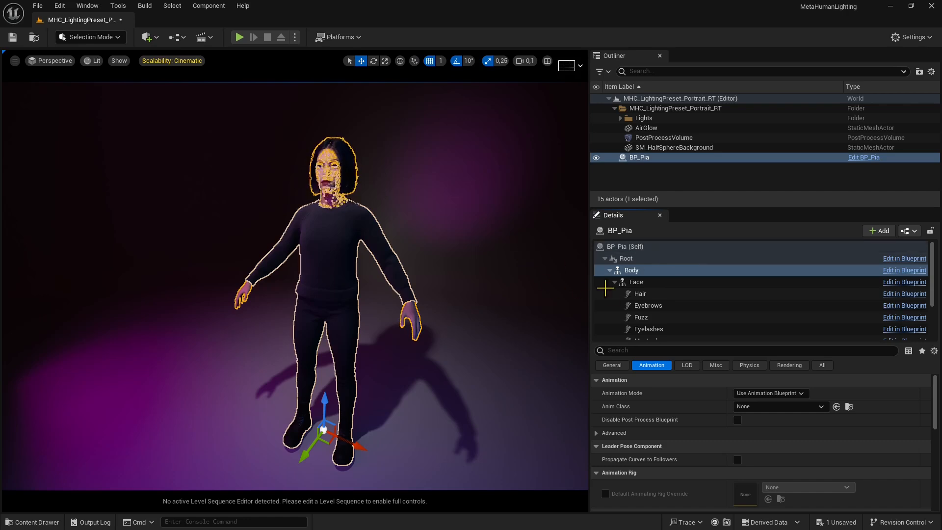
left_click(637, 283)
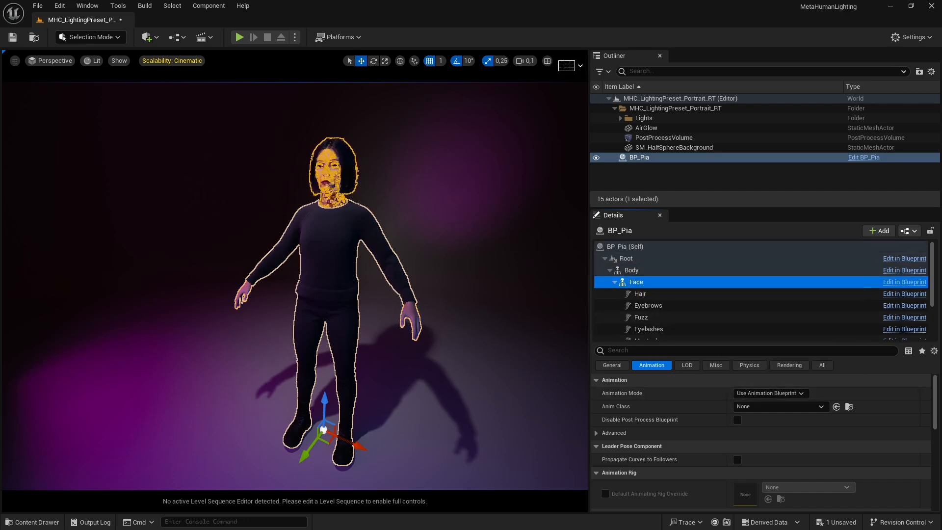
left_click(329, 196)
left_click(195, 188)
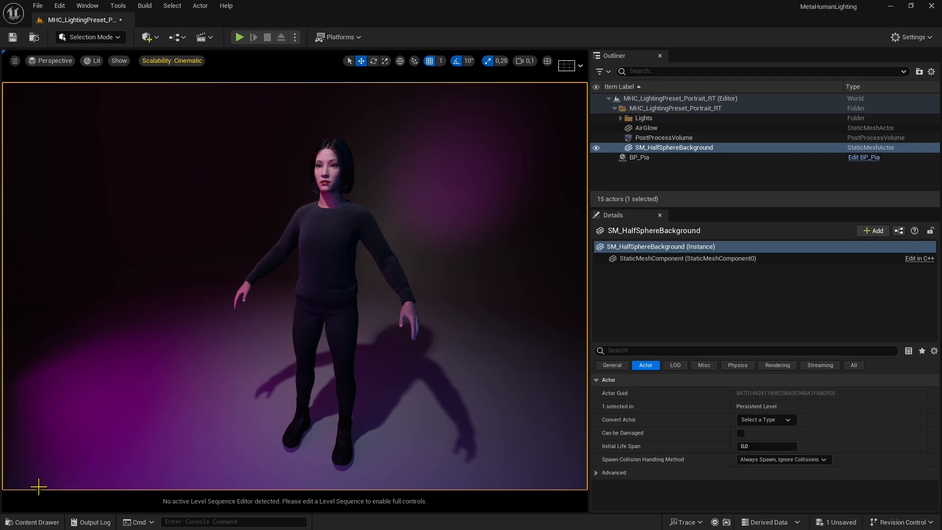
Step: Open the dialog for adding a feature or content pack to the project
left_click(35, 523)
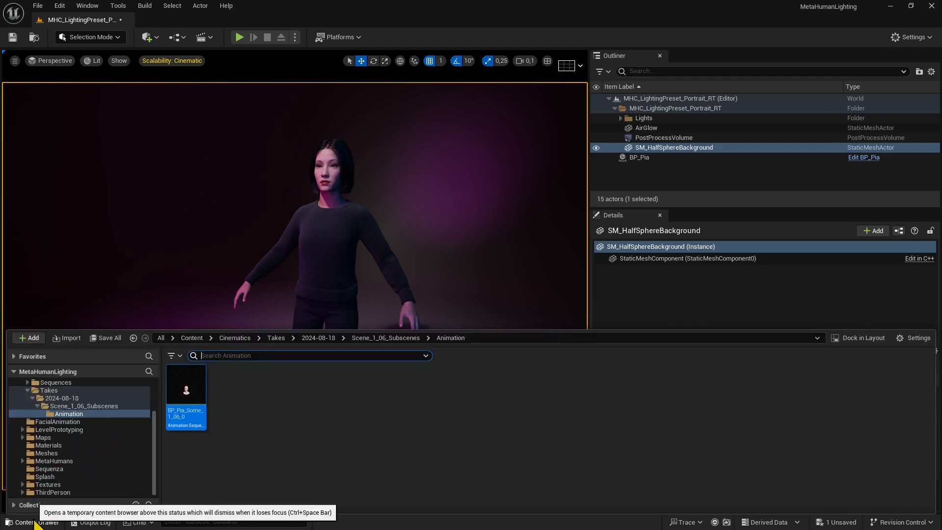
left_click(35, 523)
left_click(35, 523)
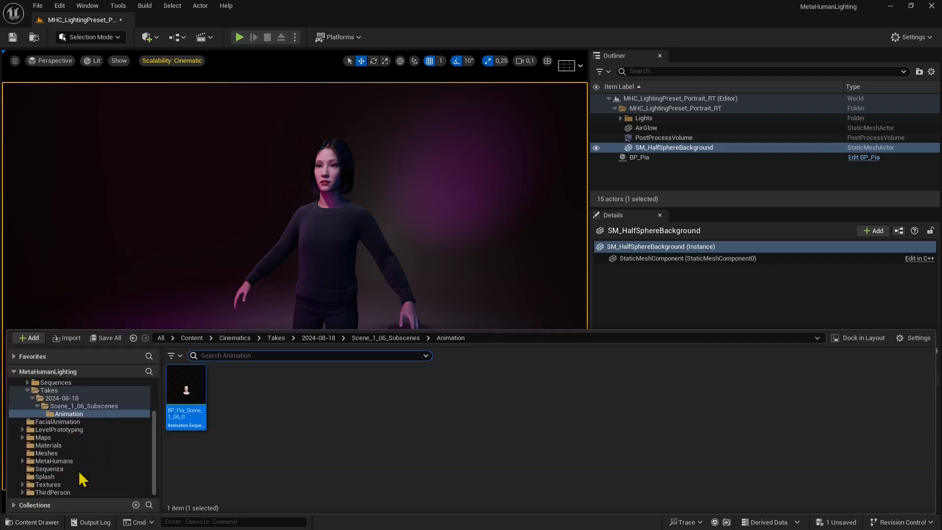
left_click(37, 343)
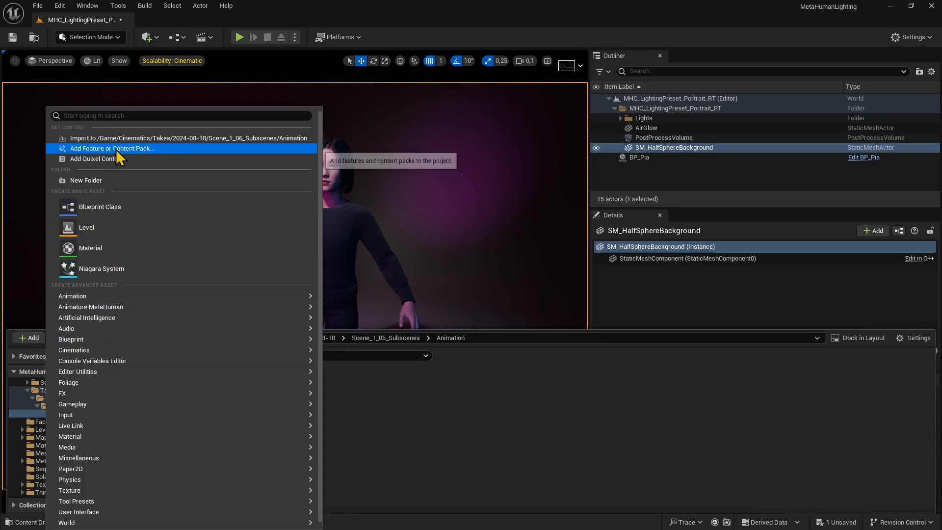
left_click(134, 150)
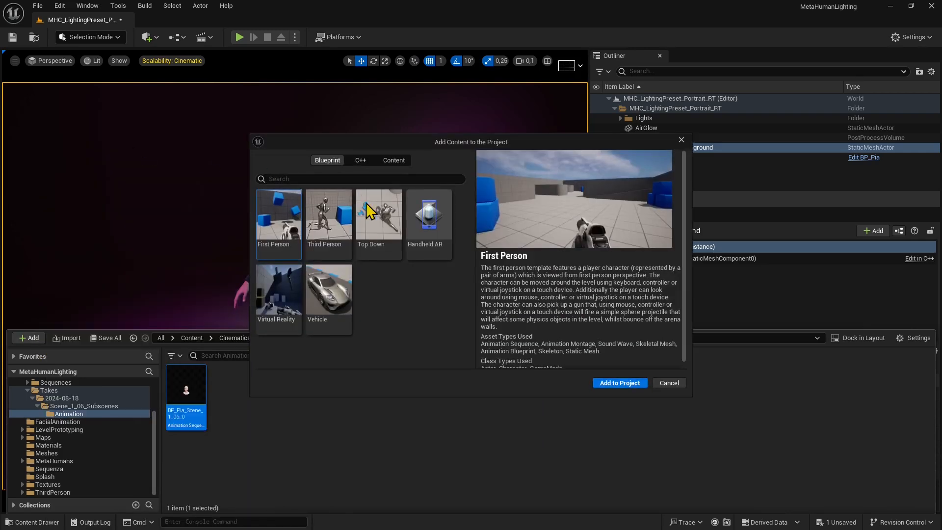
Step: Review the available Blueprint template packs, ending on the Third Person pack
left_click(338, 235)
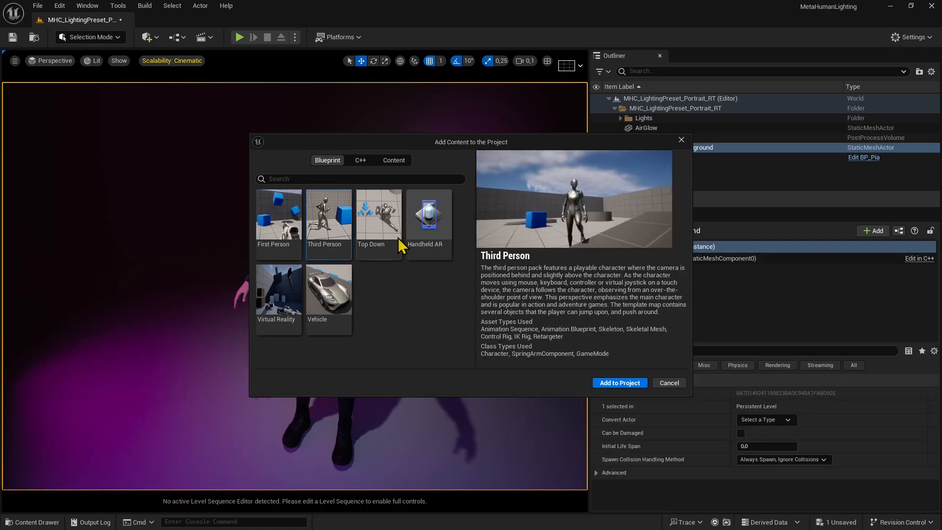
left_click(387, 241)
left_click(419, 253)
left_click(341, 307)
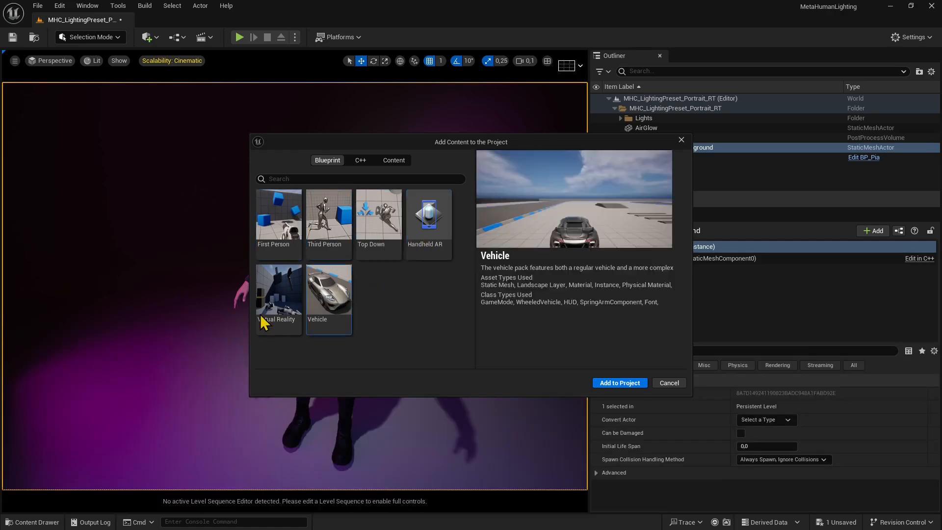
left_click(269, 307)
left_click(289, 230)
left_click(326, 231)
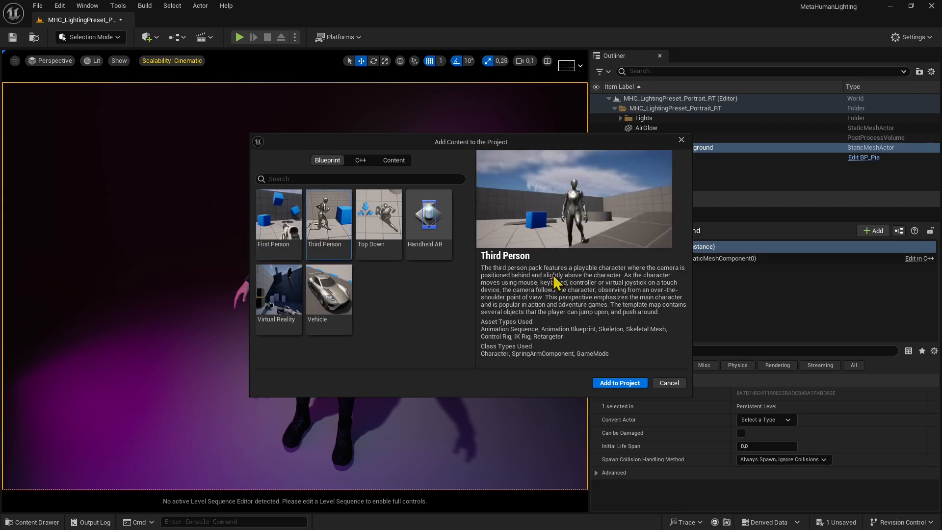
left_click_drag(577, 138, 551, 142)
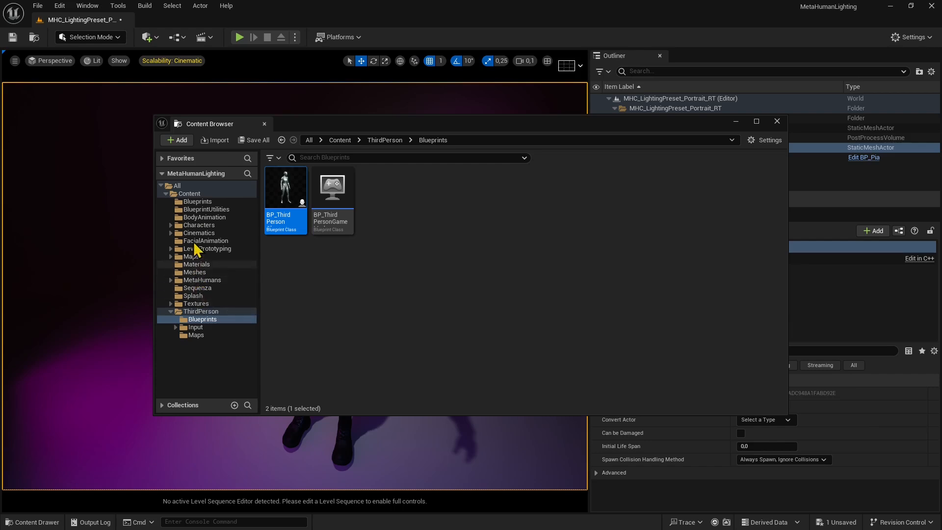
Step: Open the Quinn animations folder inside Content/Characters/Mannequins/Animations
left_click(200, 226)
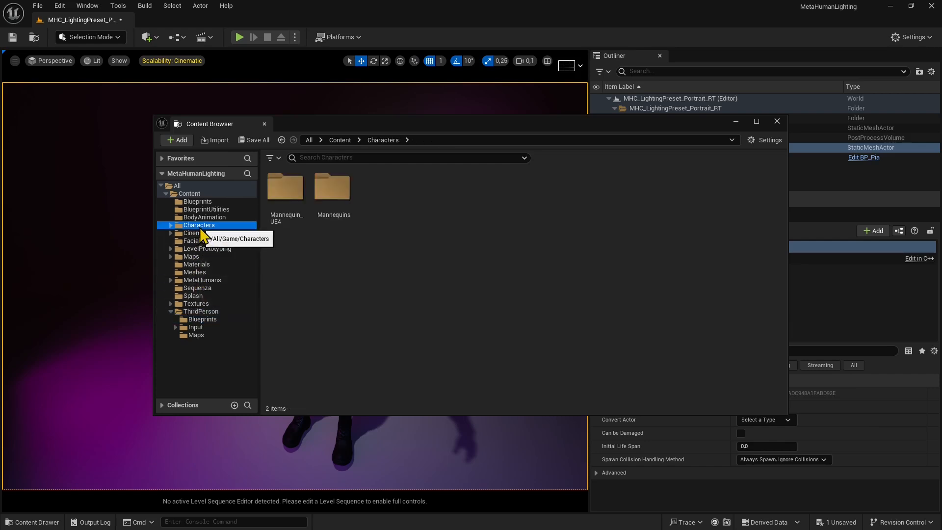
left_click(340, 259)
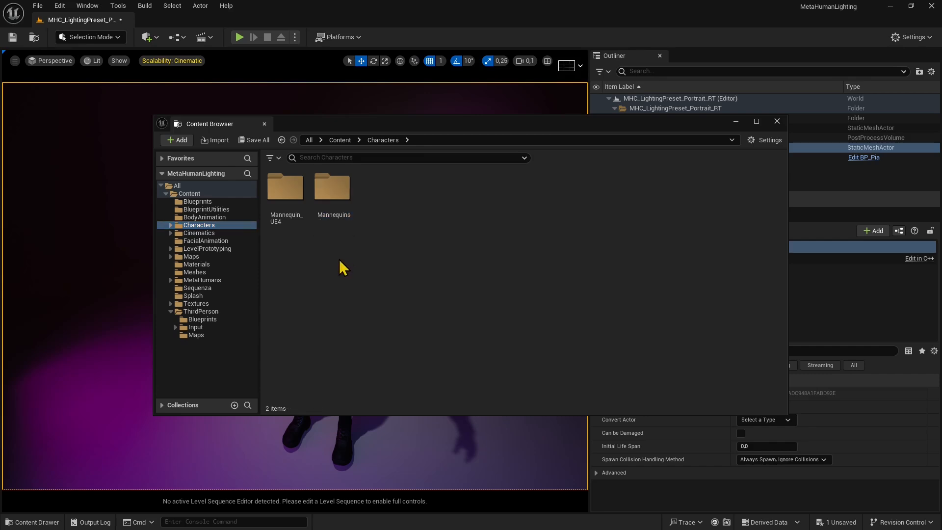
double_click(326, 201)
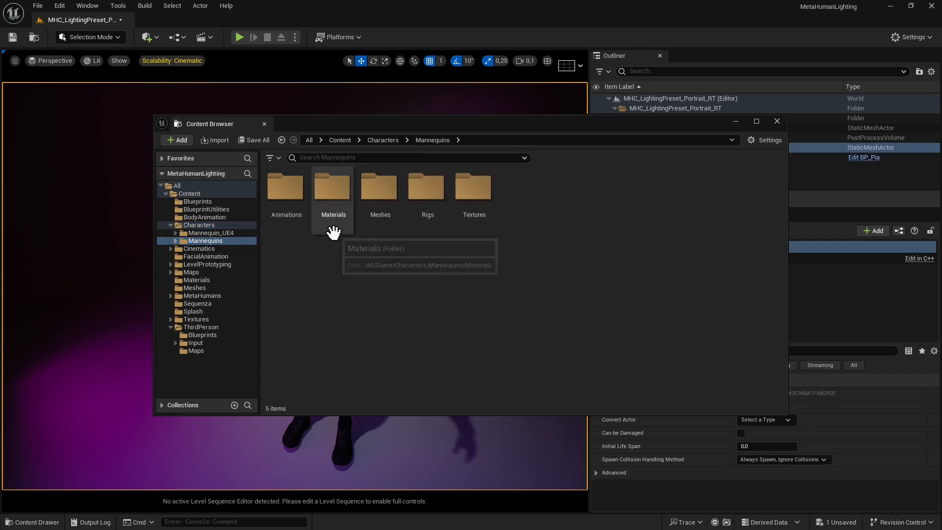
double_click(283, 198)
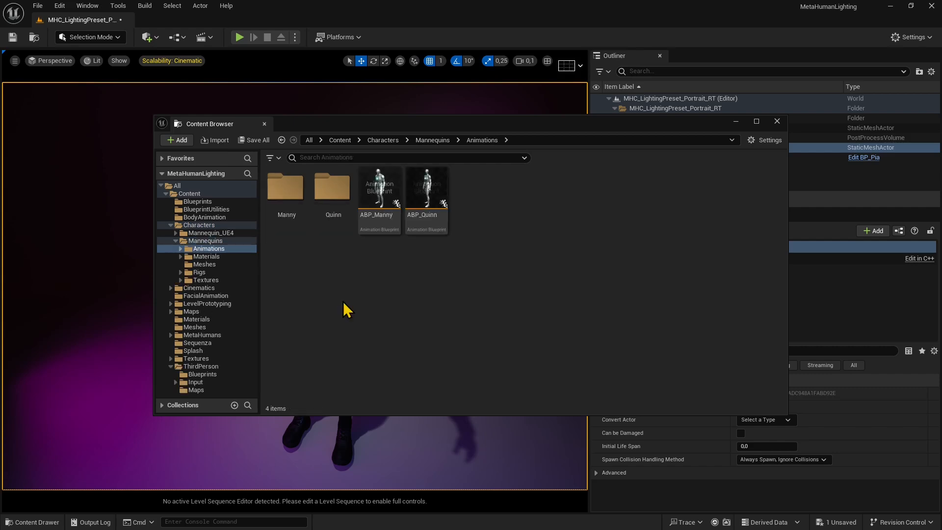
left_click(315, 198)
left_click(295, 191)
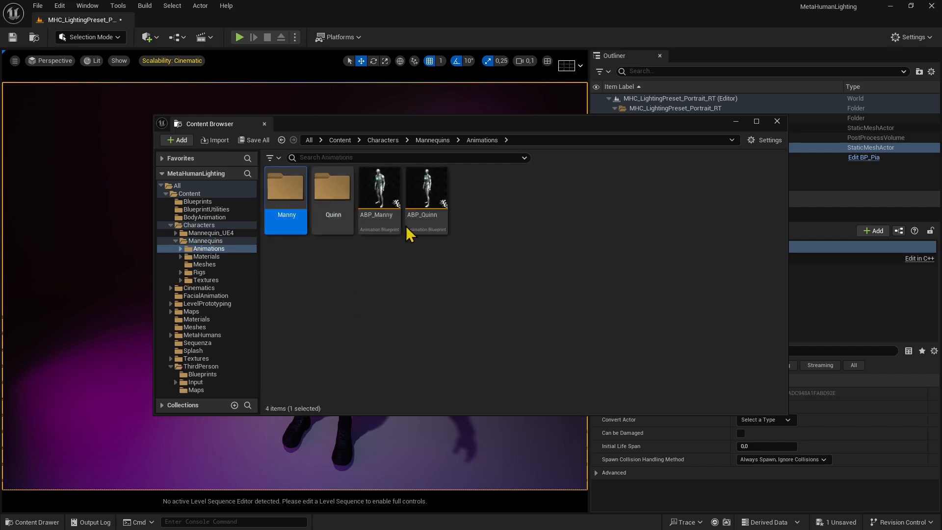
left_click(339, 197)
double_click(340, 197)
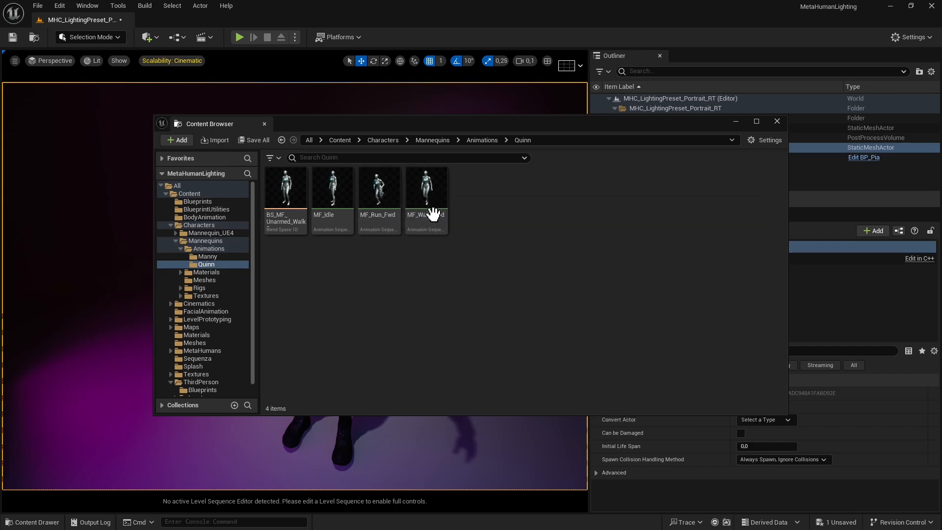
Step: Select the MF_Run_Fwd animation sequence and close the Add Content to the Project dialog without adding anything
left_click_drag(433, 213, 442, 340)
left_click(363, 210)
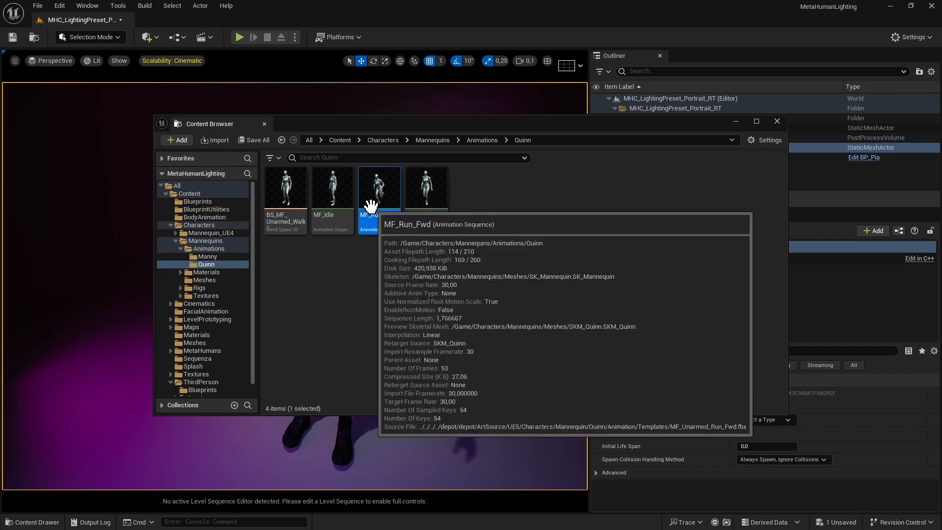
mouse_move(379, 214)
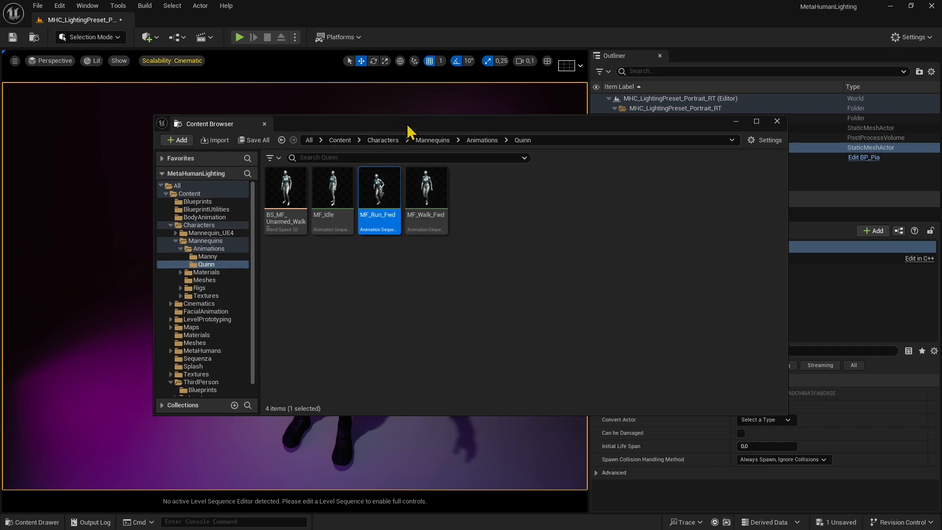
left_click_drag(408, 126, 372, 185)
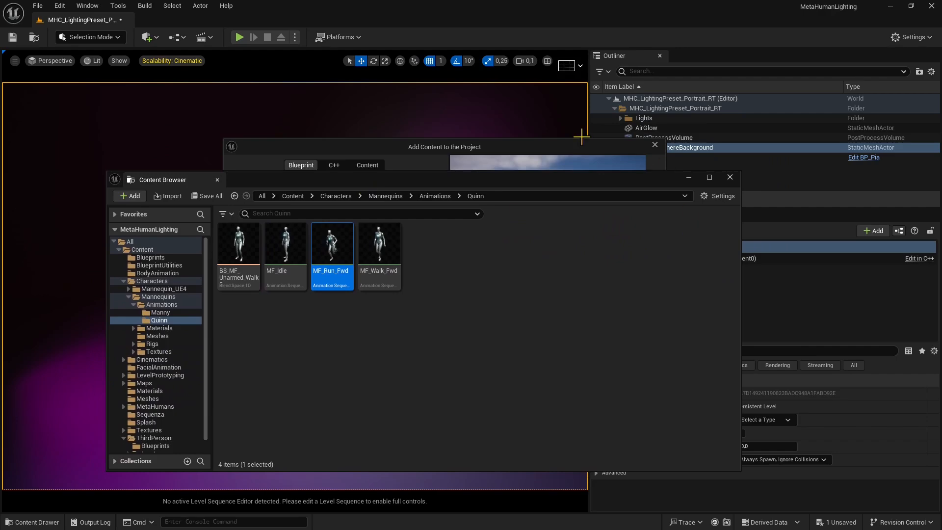
left_click(581, 152)
left_click(655, 145)
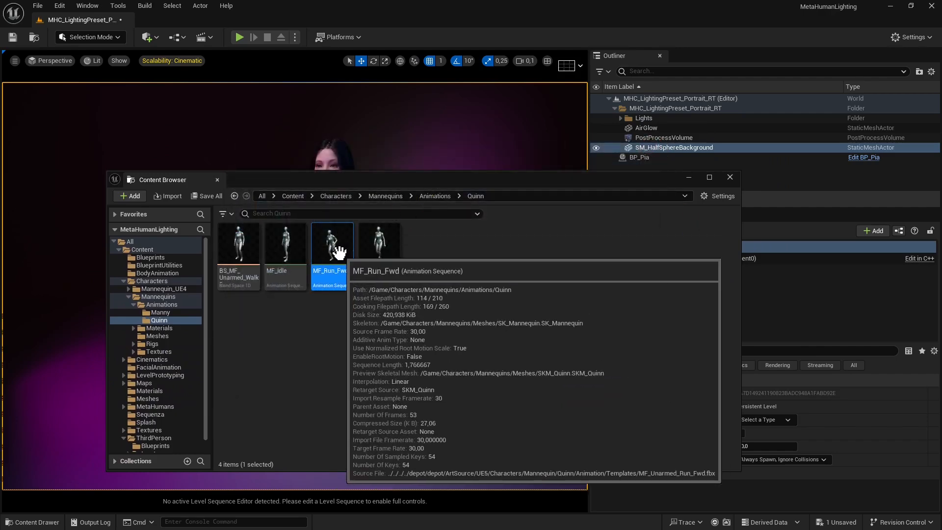
mouse_move(354, 186)
left_mouse_down()
mouse_move(347, 326)
mouse_move(353, 194)
left_mouse_up()
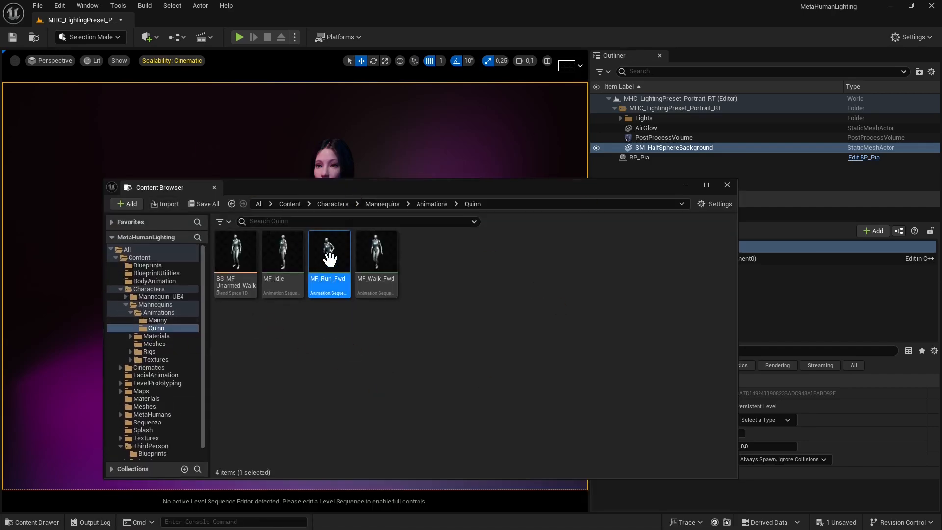
Step: Start Retarget Animations for the MF_Run_Fwd animation sequence
right_click(333, 263)
mouse_move(334, 260)
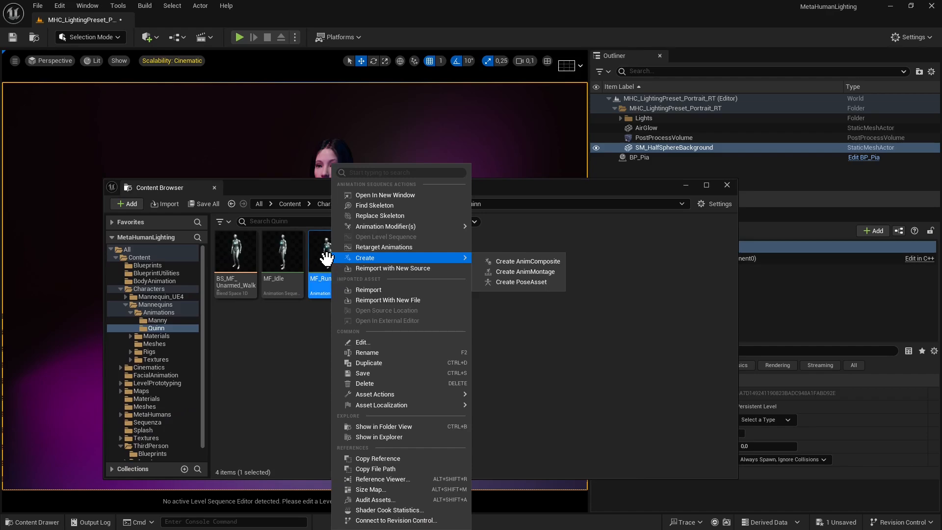
left_click(393, 248)
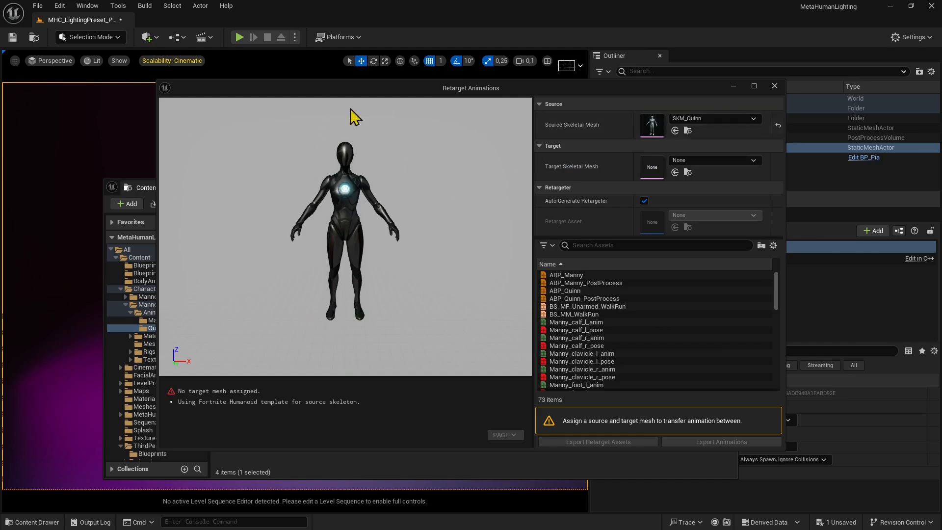
Step: Keep SKM_Quinn as the source skeletal mesh and set the target skeletal mesh to Pia's f_srt_nrw_body
left_click(685, 119)
left_click(685, 122)
left_click(681, 161)
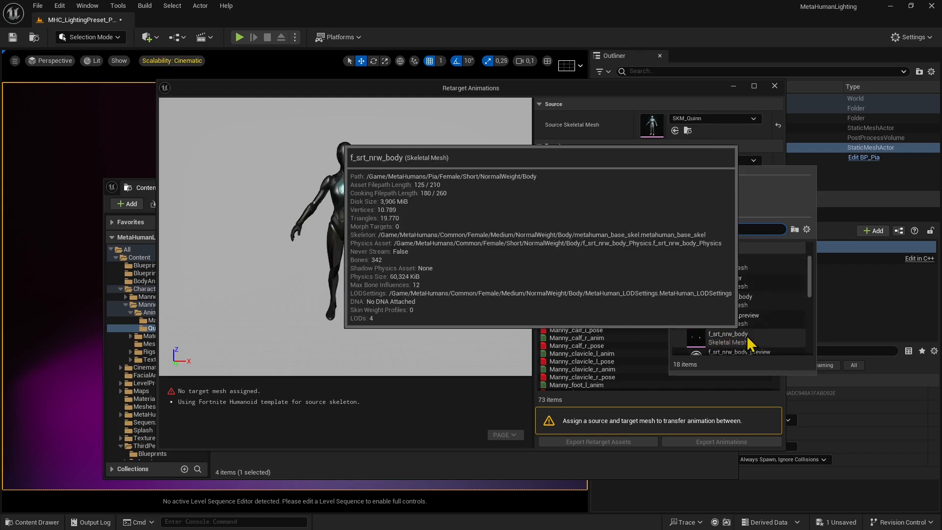
left_click(731, 338)
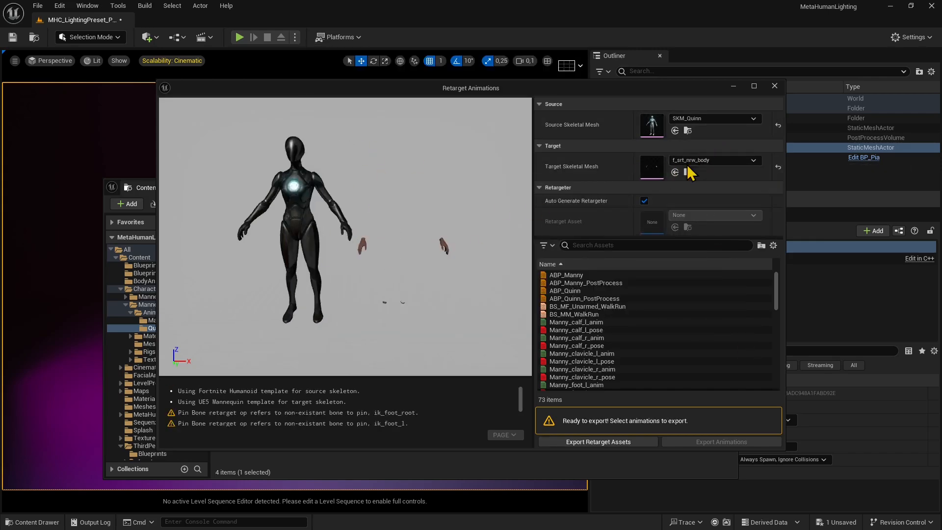
left_click(702, 160)
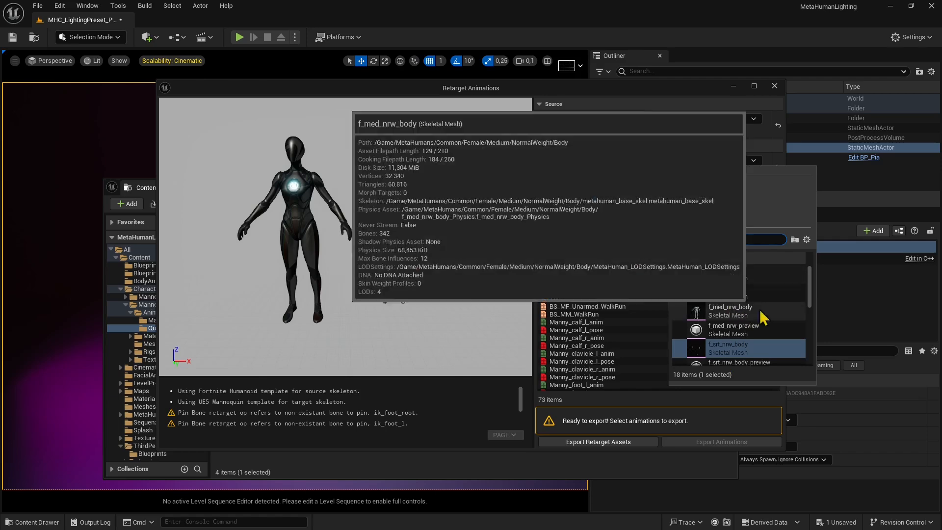
mouse_move(812, 287)
left_mouse_down()
mouse_move(801, 349)
mouse_move(812, 295)
left_mouse_up()
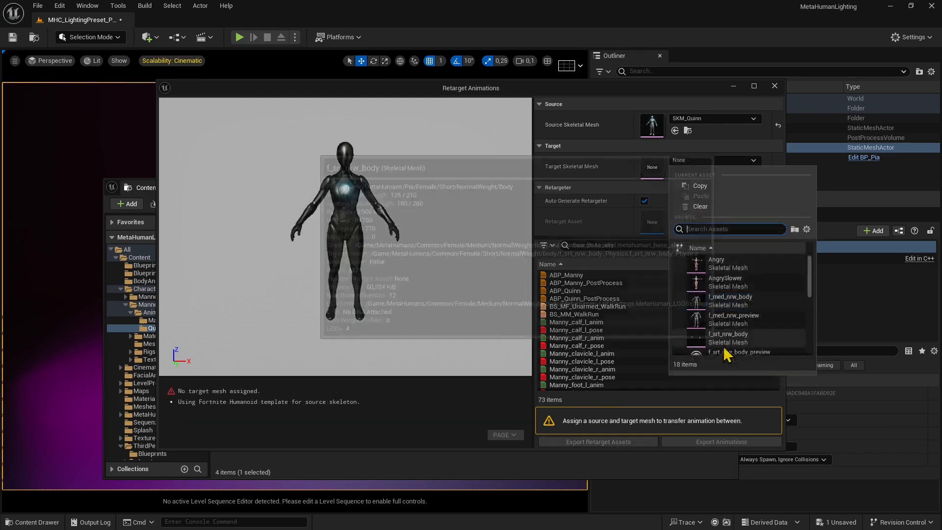
left_click(729, 340)
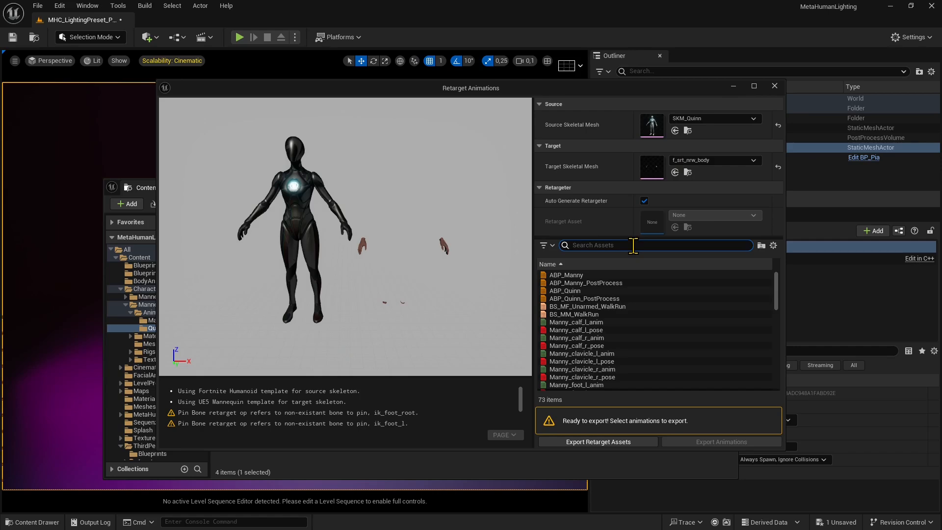
Step: Filter the animation list by "mm", preview several of the mannequin animations on both meshes and leave MM_Walk_InPlace selected
type("mm")
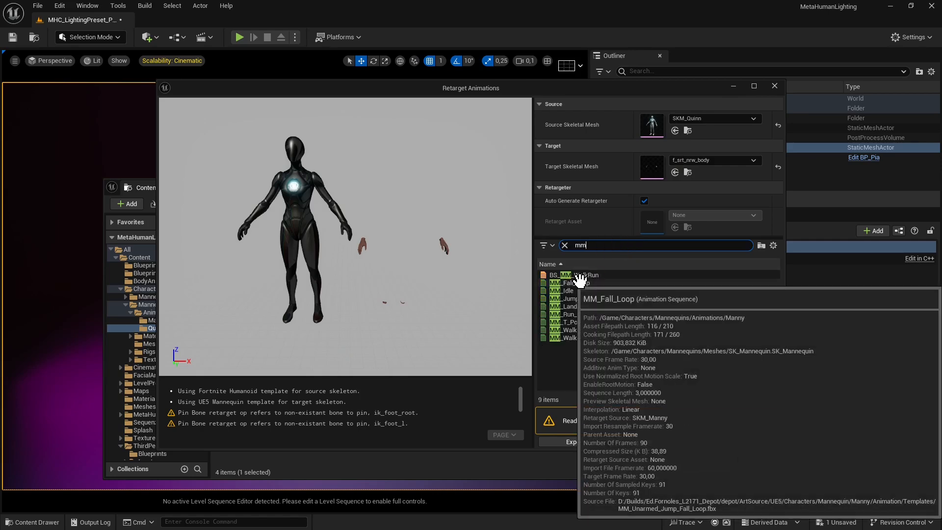
left_click(575, 283)
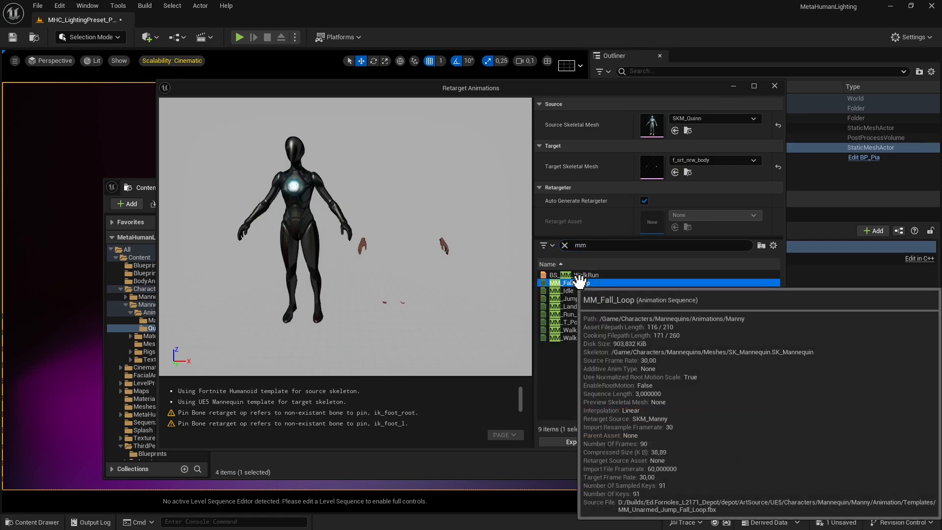
left_click(563, 305)
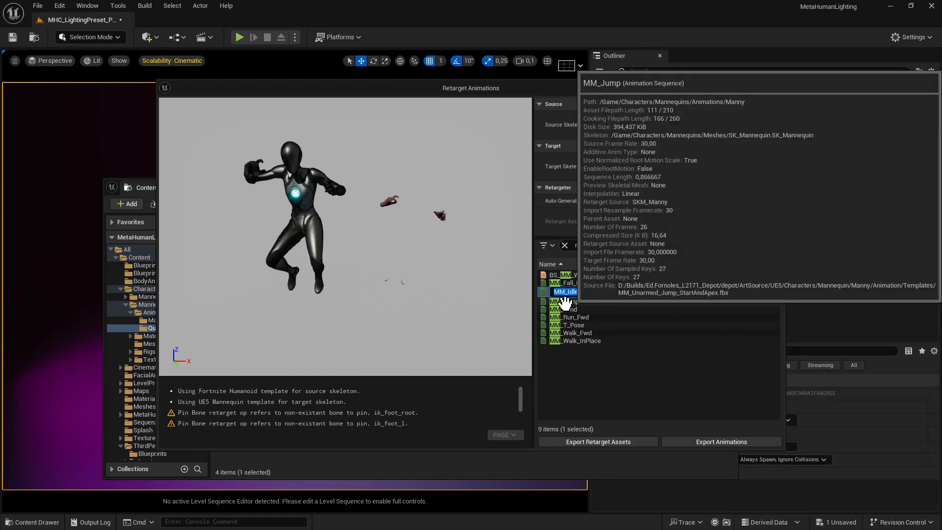
left_click(547, 290)
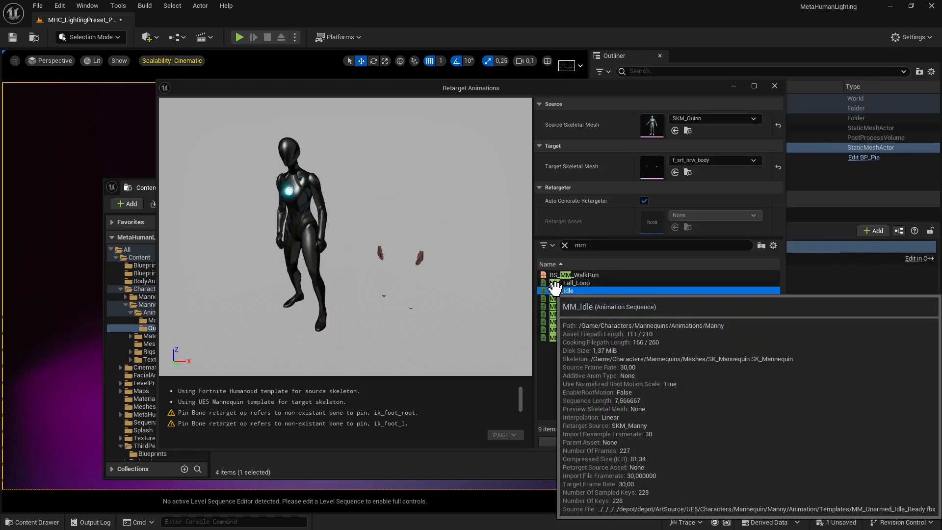
left_click(546, 298)
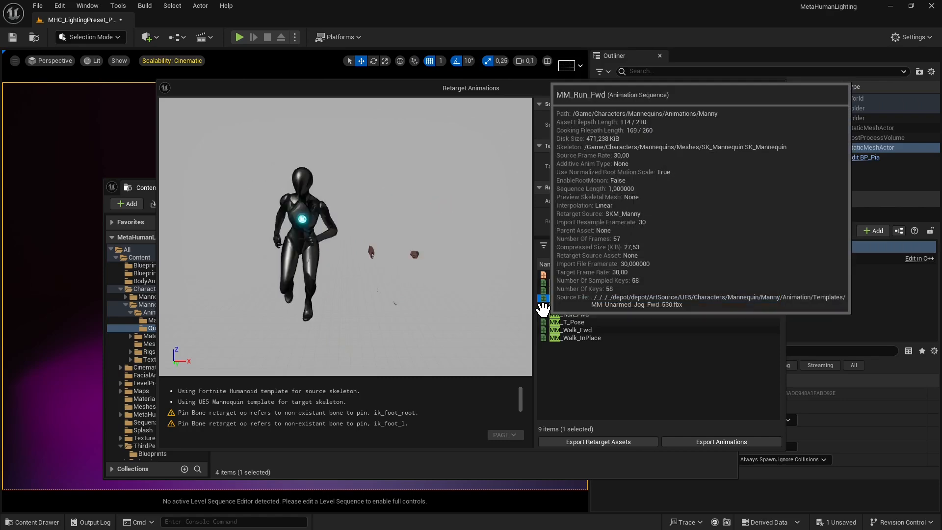
left_click(543, 312)
left_click(544, 330)
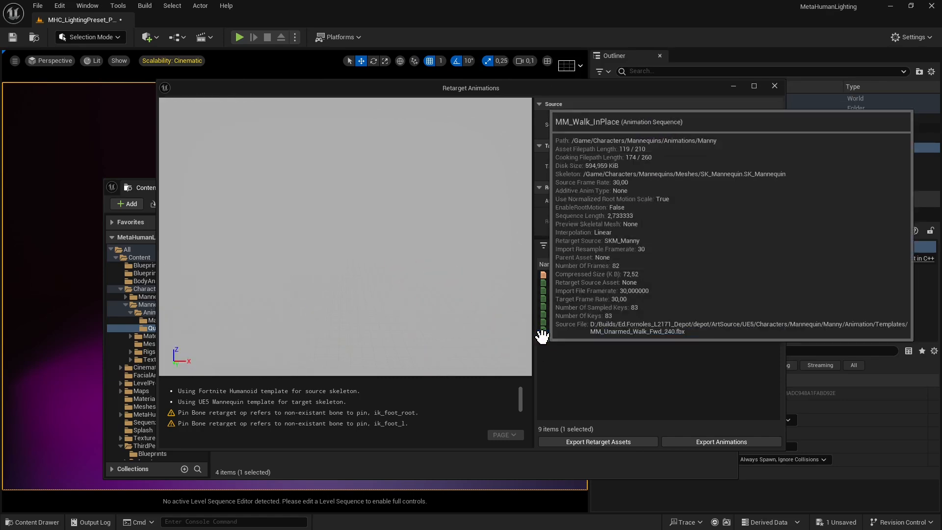
left_click(545, 338)
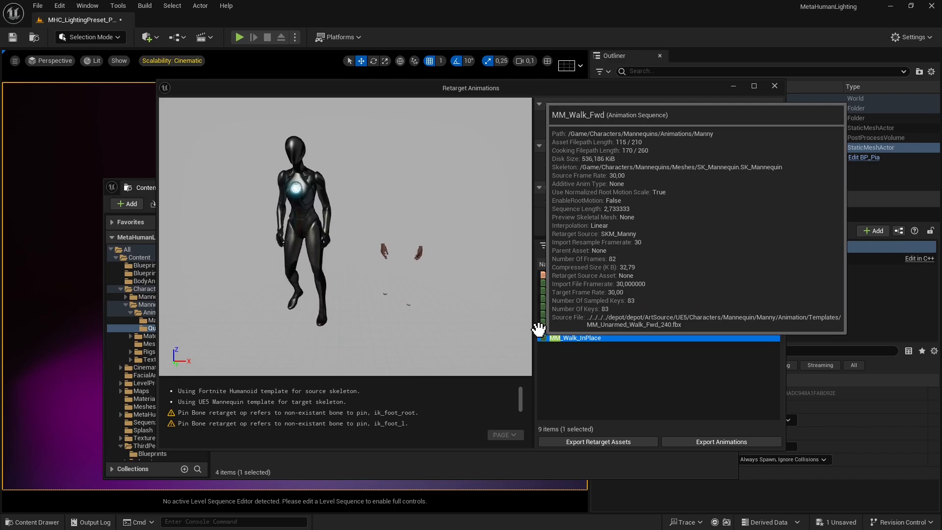
Step: Export the retargeted MM_Walk_InPlace animation to the Content/BodyAnimation folder, keeping referenced assets included and existing files not overwritten
left_click(702, 442)
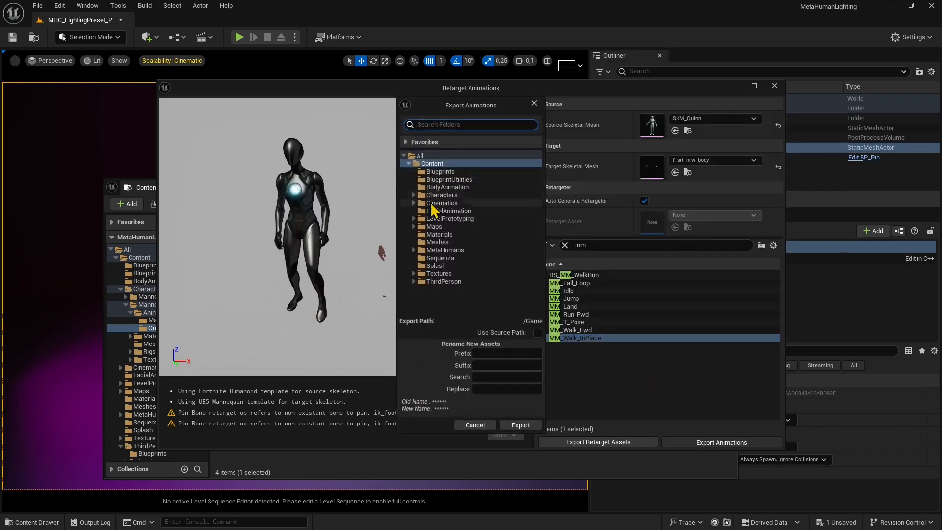
left_click(447, 188)
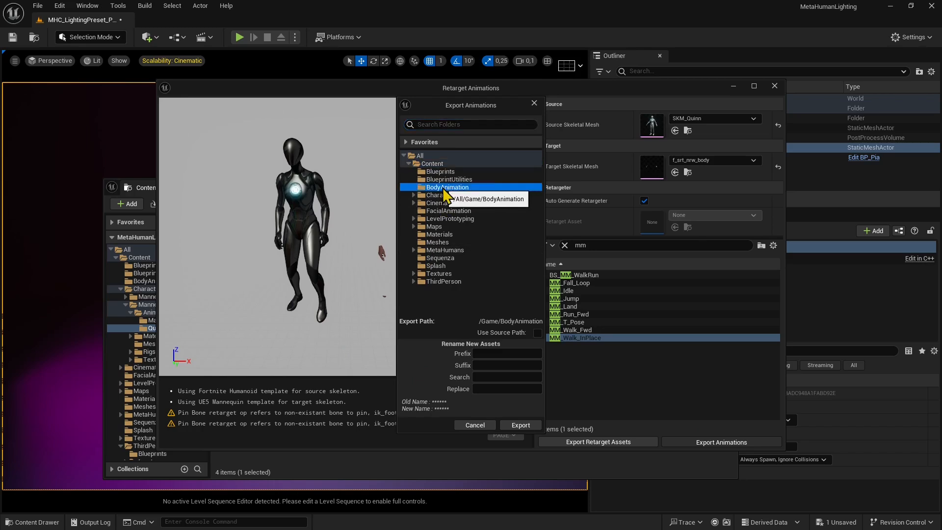
left_click(522, 426)
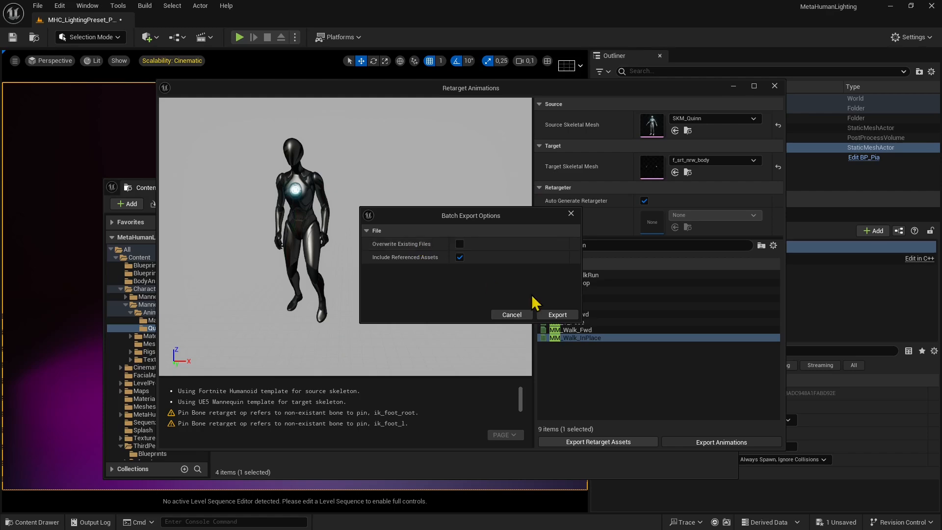
left_click(555, 315)
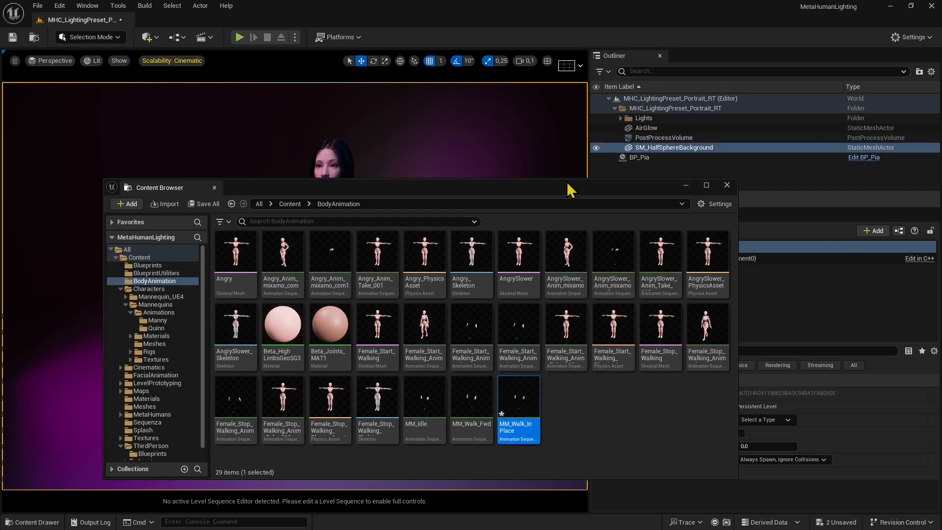
Step: Select the Body component of BP_Pia and set its Animation Mode to Use Animation Asset
left_click_drag(569, 190, 378, 162)
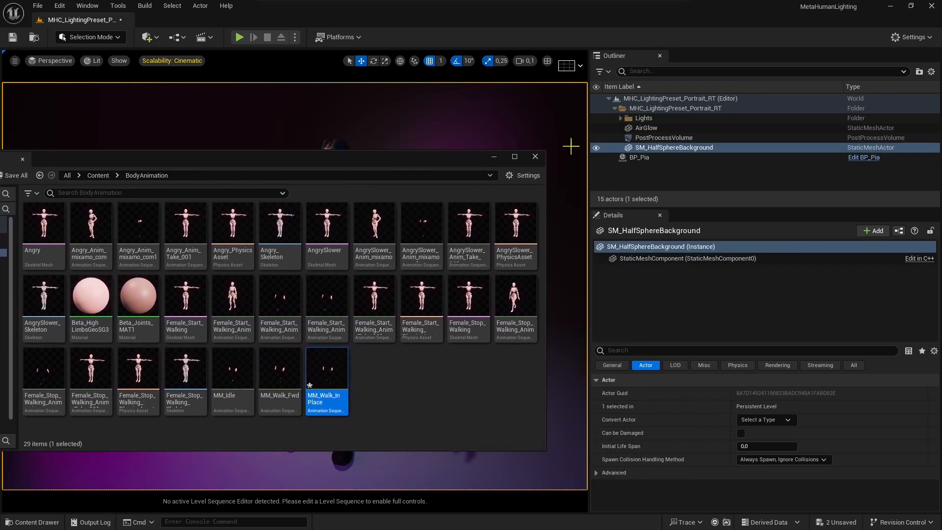
left_click(638, 159)
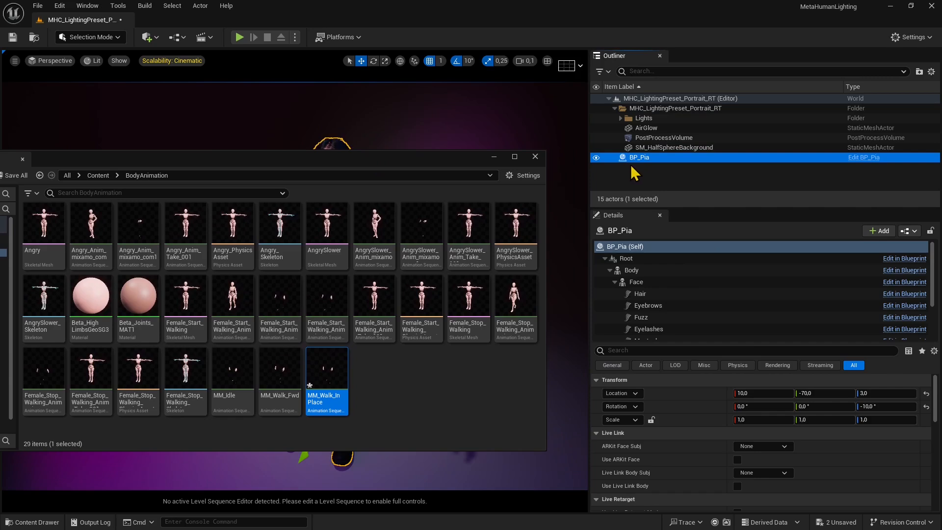
left_click(631, 269)
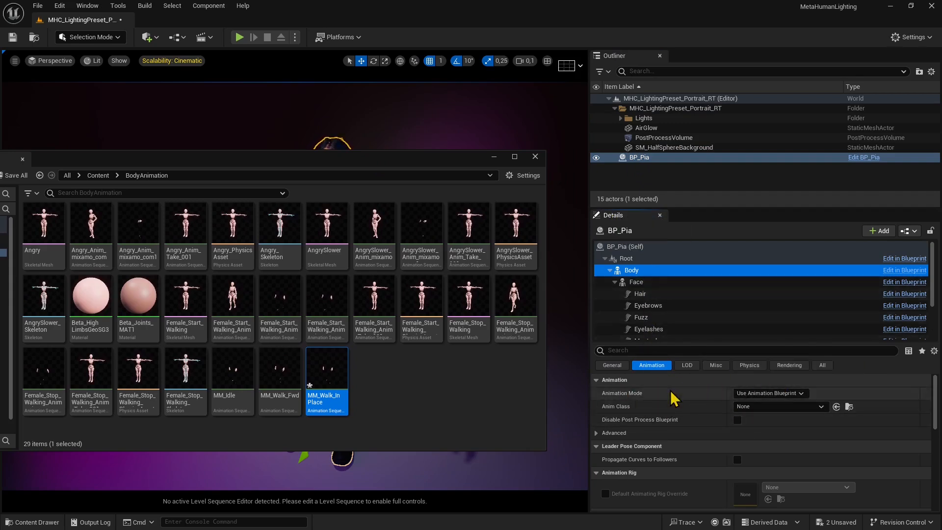
left_click(756, 393)
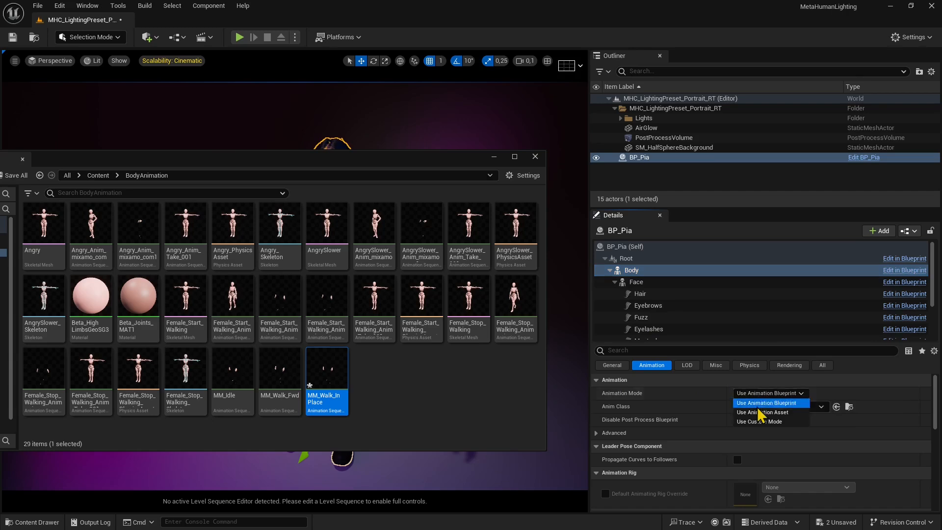
left_click(756, 413)
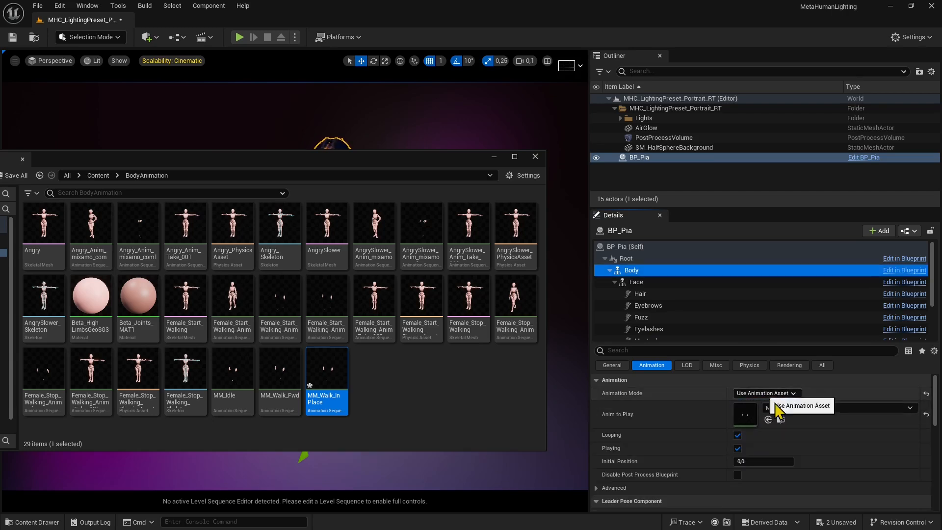
Step: Reset the Body's Anim to Play, assign the retargeted MM_Walk_InPlace from the BodyAnimation folder and close the Content Browser
left_click(779, 409)
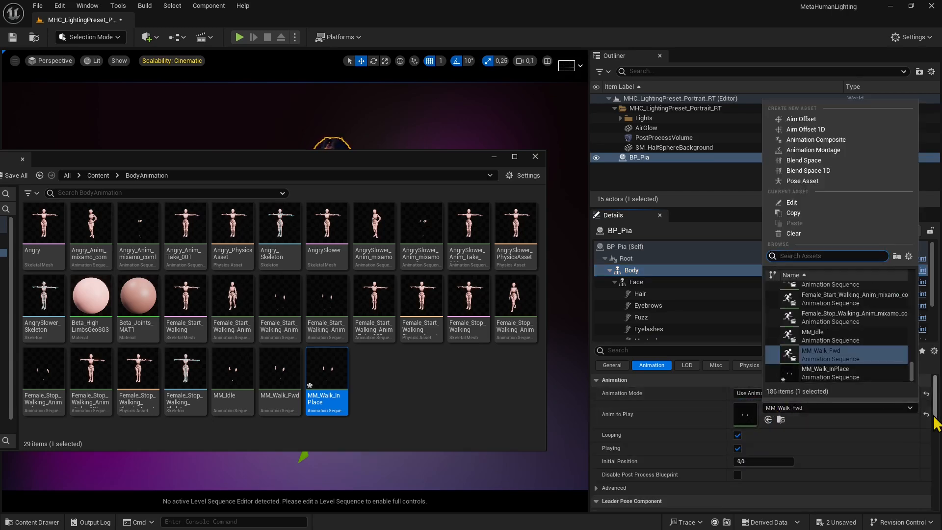
left_click(926, 414)
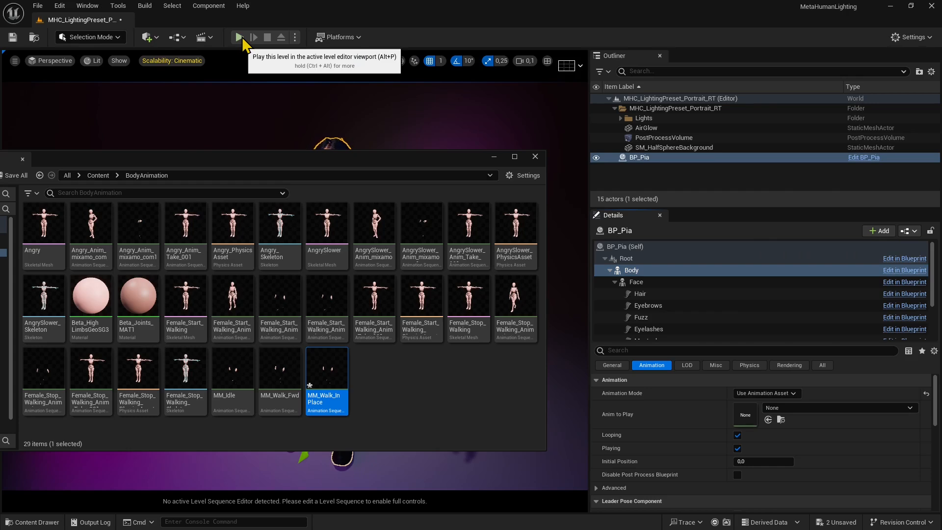
left_click_drag(330, 381, 739, 410)
left_click(535, 157)
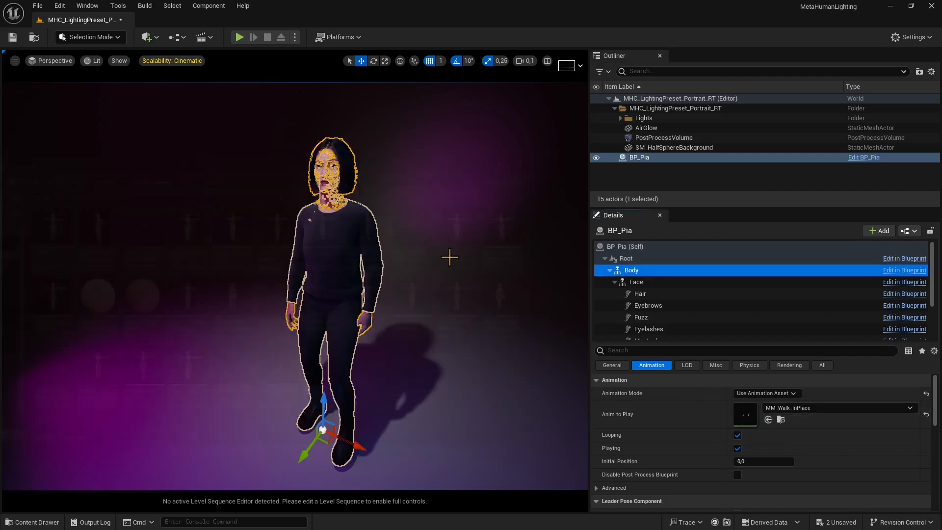
Step: Play the level to check the walk-in-place animation on Pia's body, then stop the simulation
left_click(419, 174)
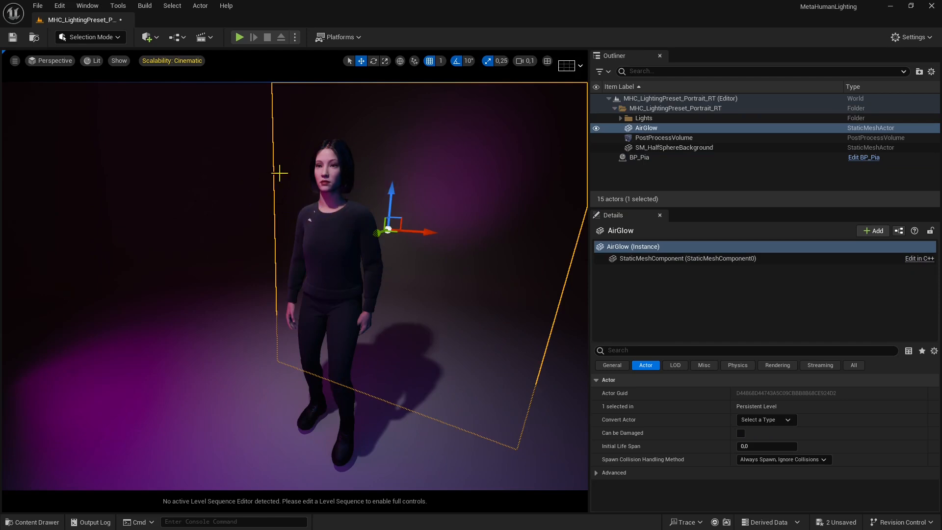
left_click(186, 156)
left_click(239, 37)
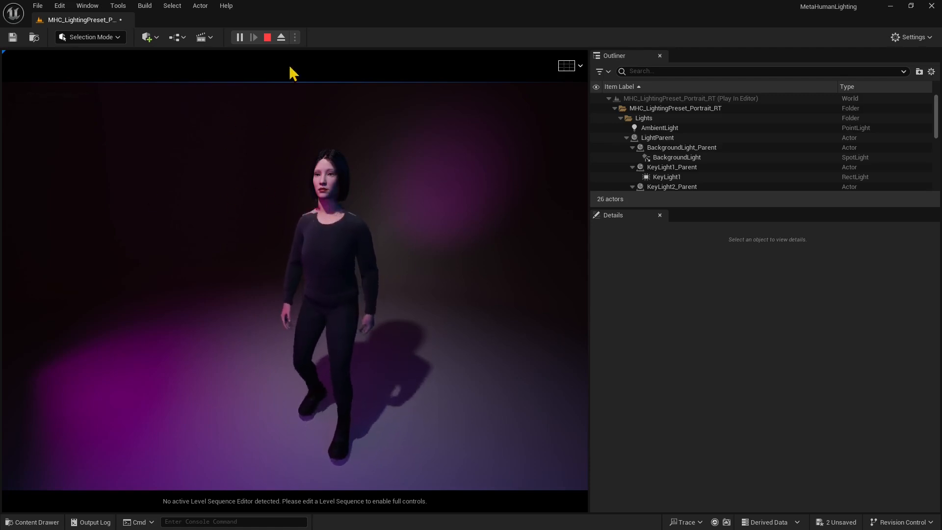
left_click(267, 37)
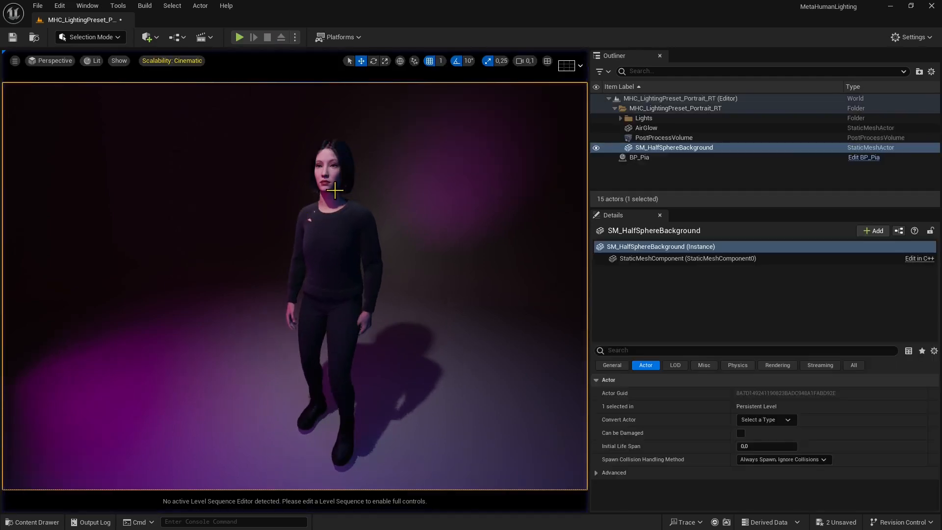
Step: Set the Animation Mode of BP_Pia's Face component to Use Animation Asset and choose mh_arkit_mapping_anim as the Anim to Play
left_click(333, 230)
left_click(636, 282)
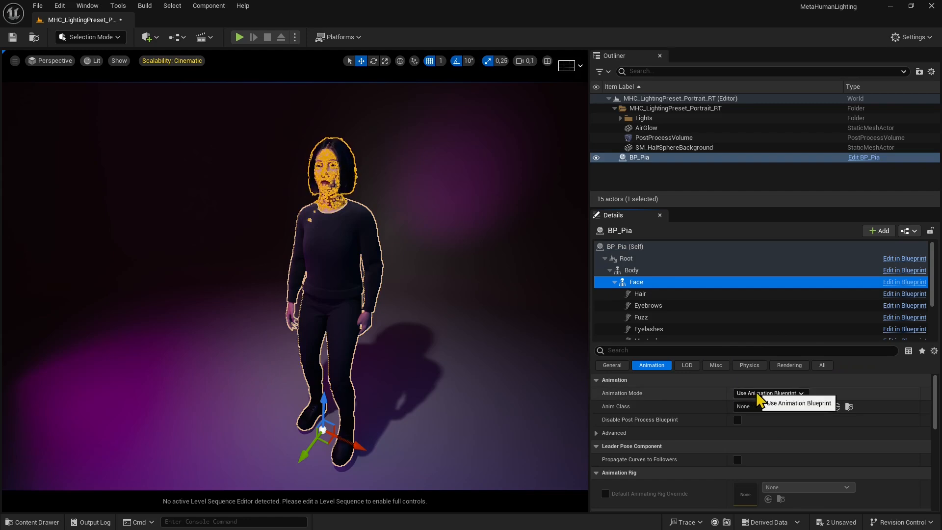
left_click(758, 393)
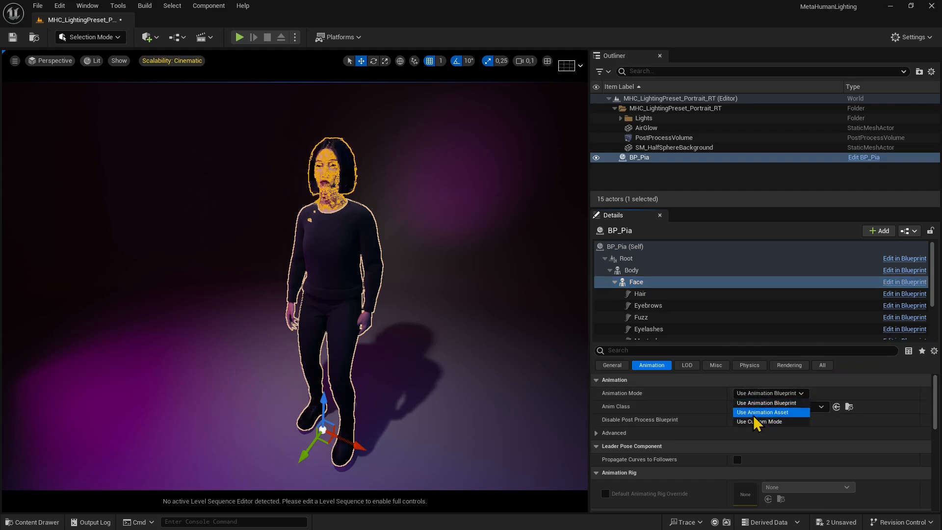
left_click(758, 416)
left_click(770, 408)
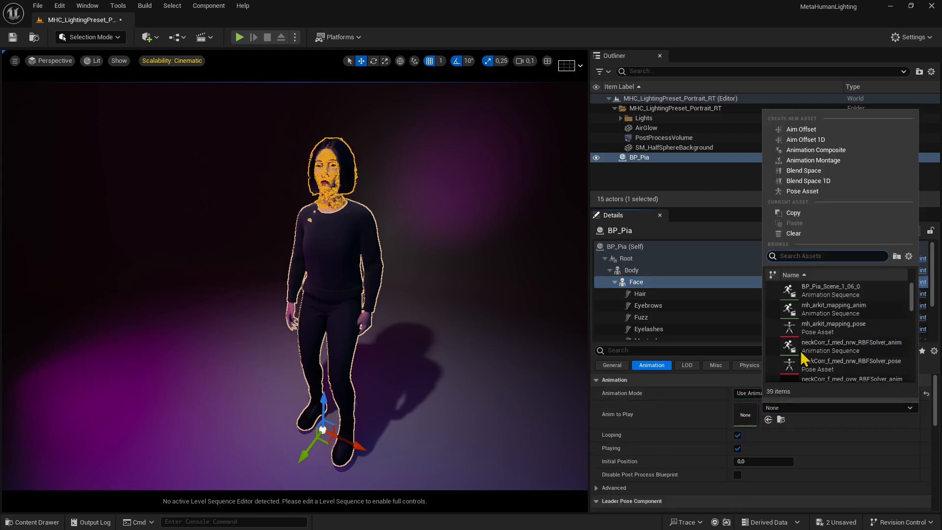
left_click(832, 312)
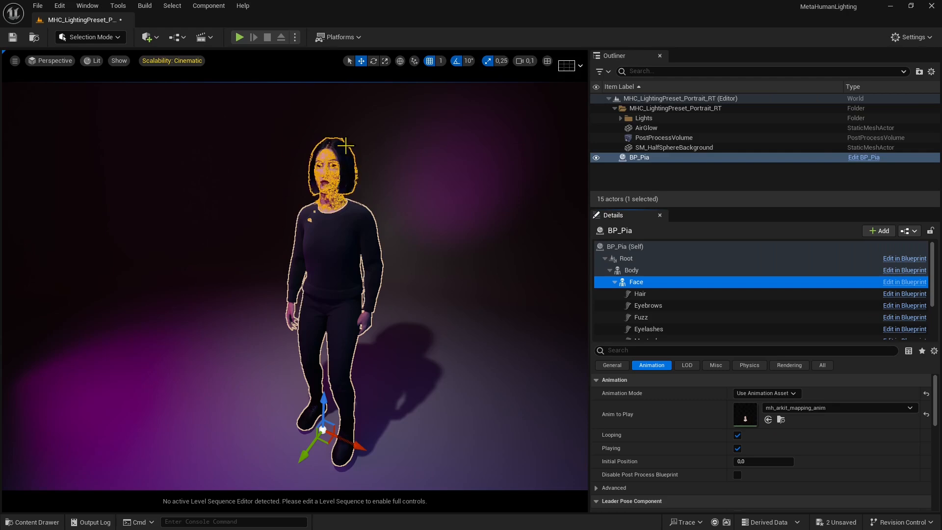
Step: Play the level again to check the facial animation together with the walking body, then stop the simulation
left_click(241, 86)
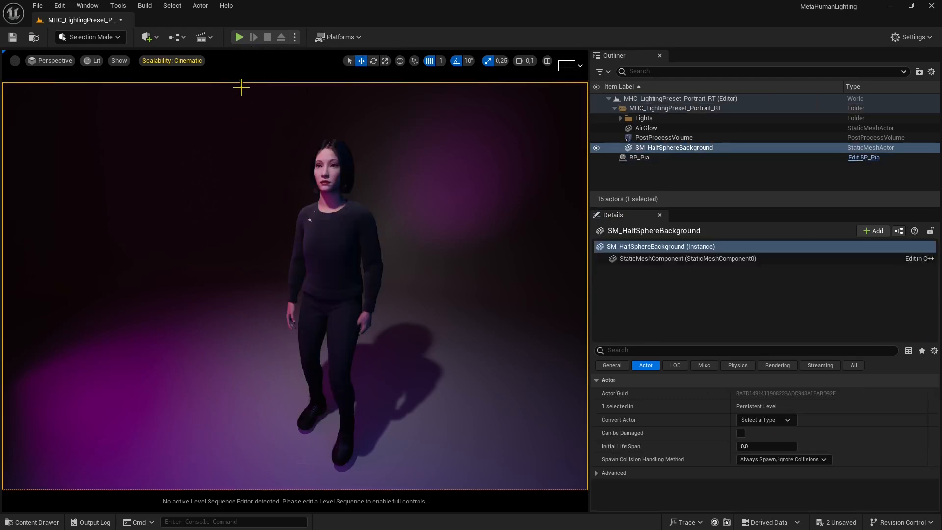
left_click(239, 37)
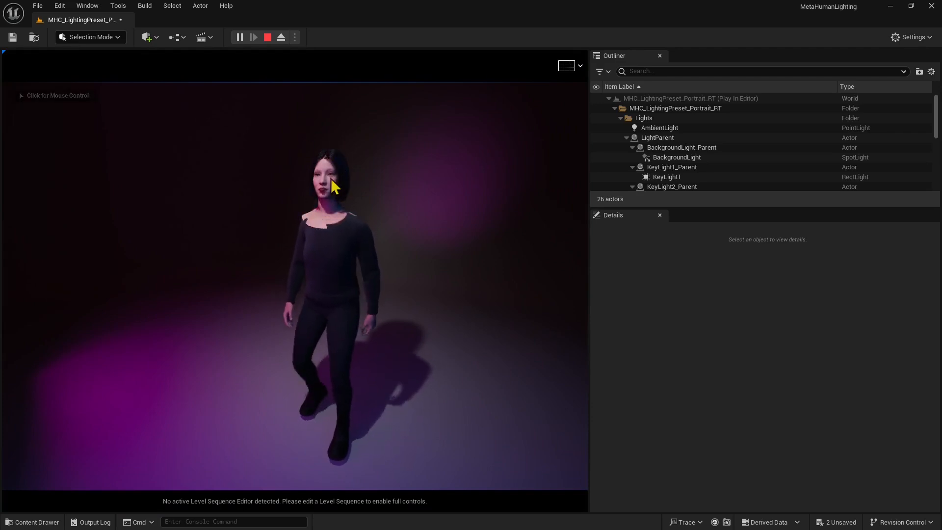
left_click(266, 37)
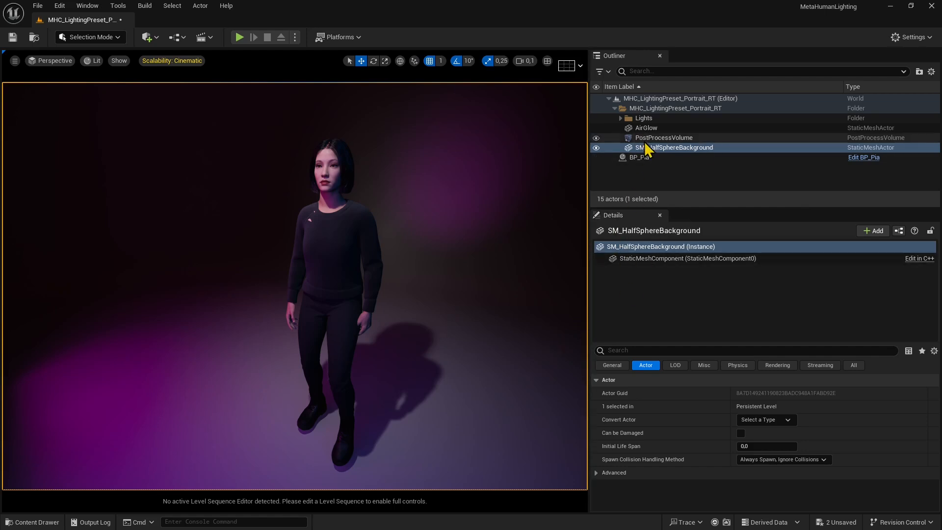
Step: Search the animations for "mm" and set the Anim to Play of BP_Pia's Body component to MM_Idle
left_click(638, 158)
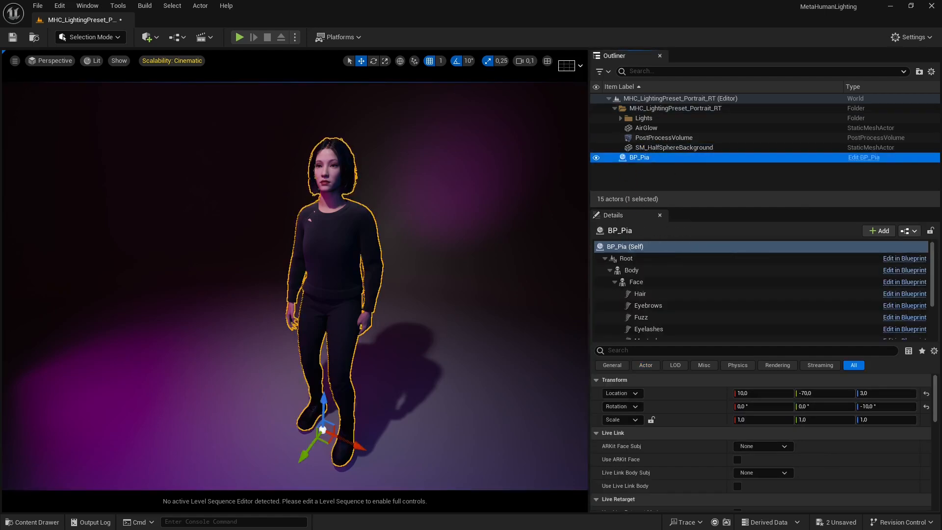
left_click(372, 142)
left_click(378, 267)
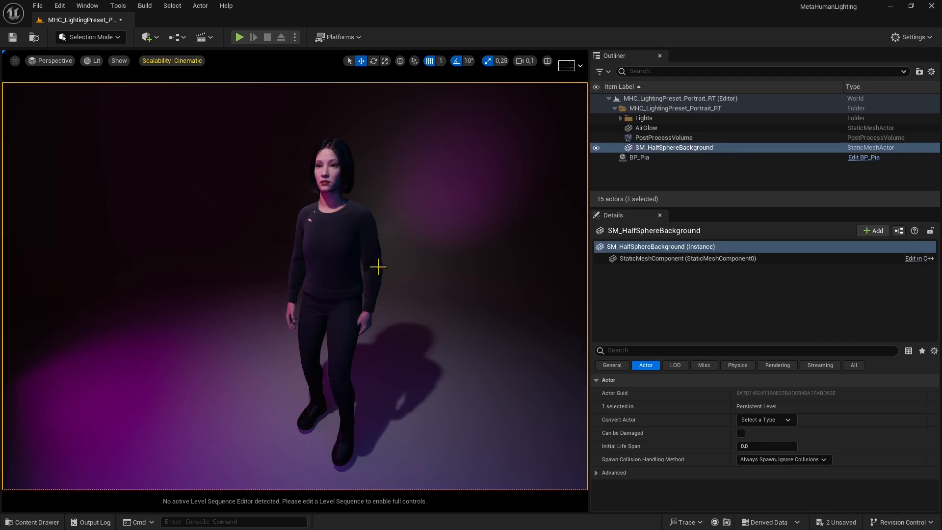
left_click(396, 224)
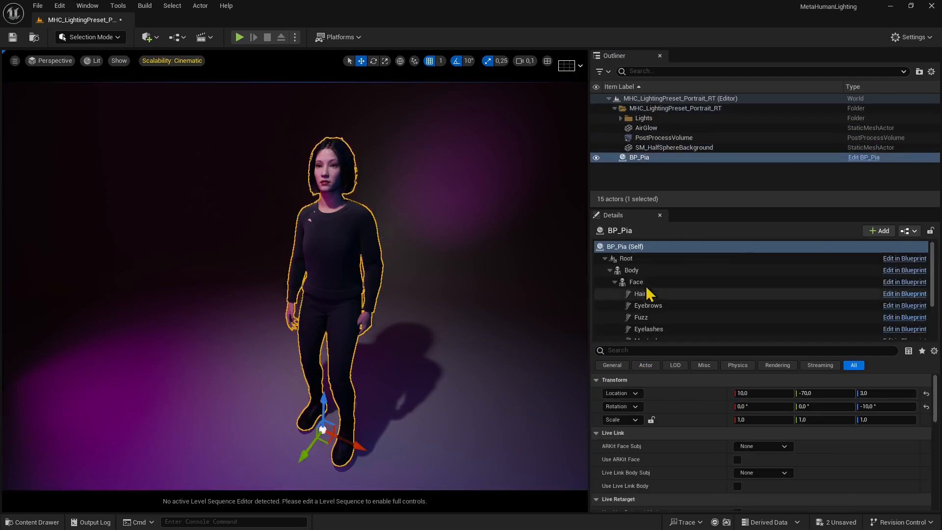
left_click(629, 271)
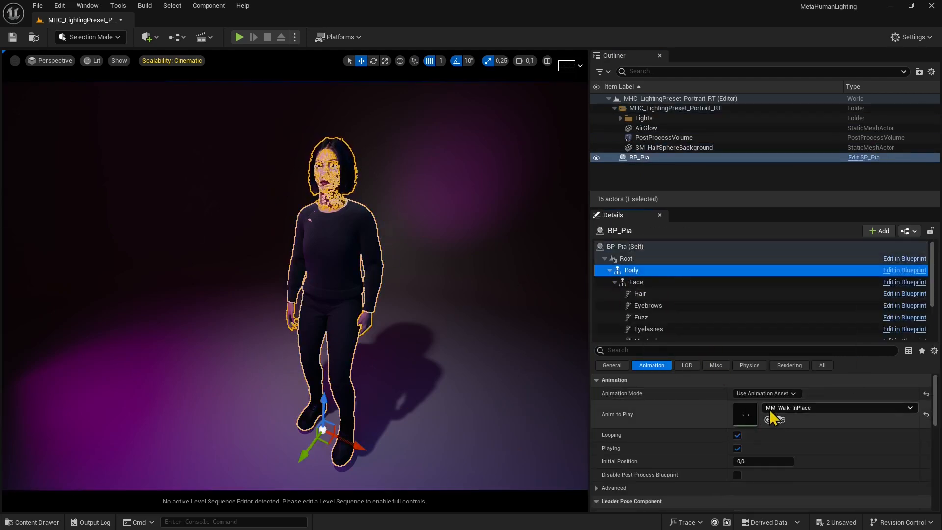
left_click(837, 408)
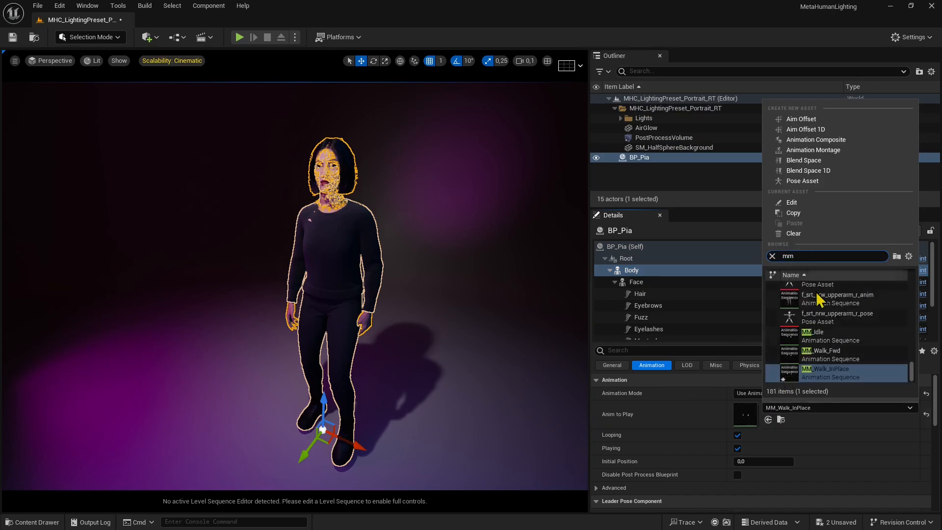
left_click(813, 335)
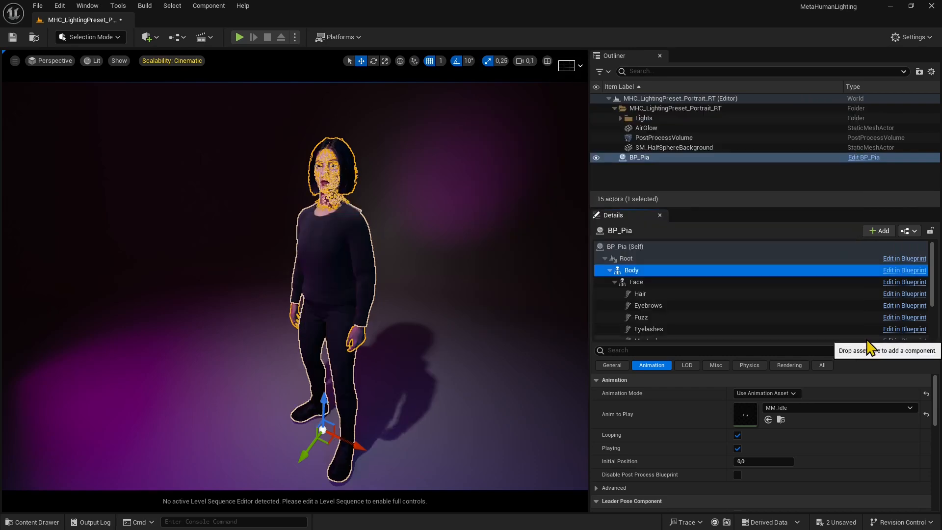
Step: Set the Anim to Play of BP_Pia's Body component to MM_Walk_Fwd
left_click(810, 408)
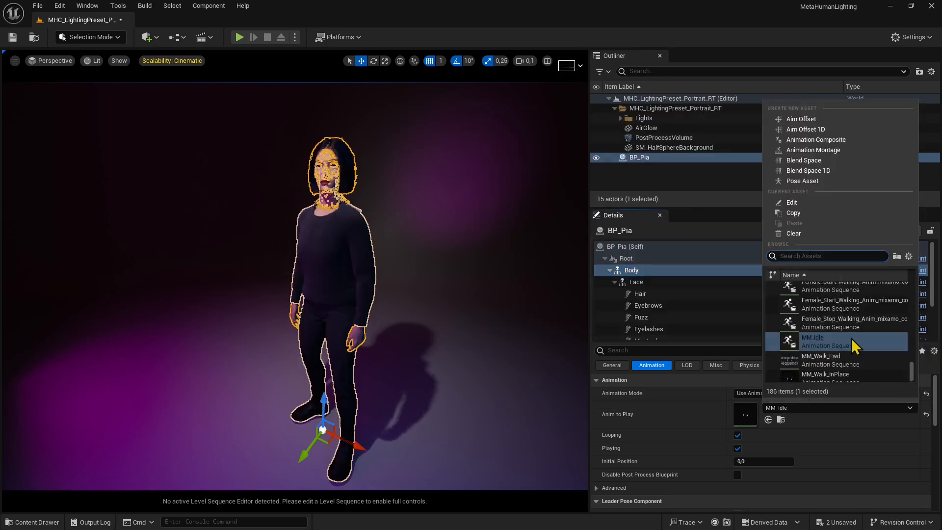
left_click(834, 360)
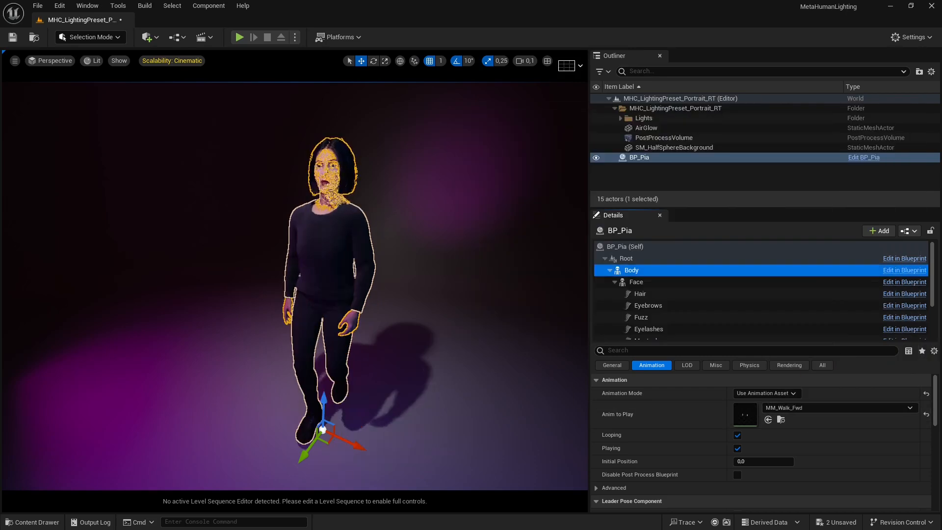
Step: Clear BP_Pia's selection outline and play the level to check the forward walk with the facial animation, then stop the simulation
left_click(429, 179)
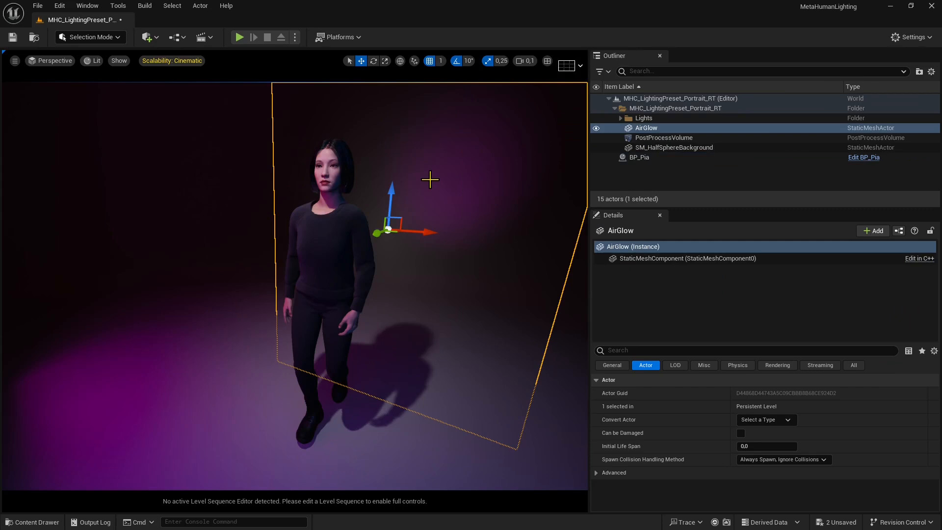
left_click(204, 204)
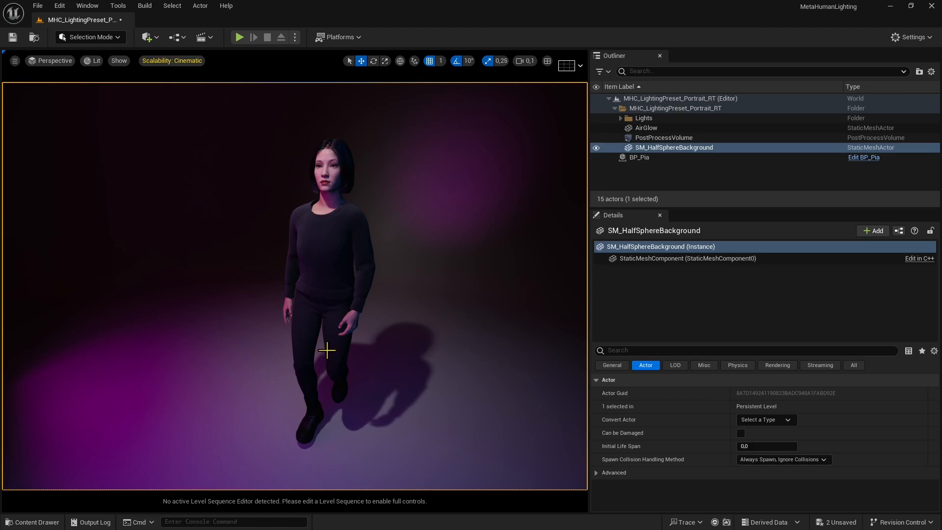
left_click(239, 38)
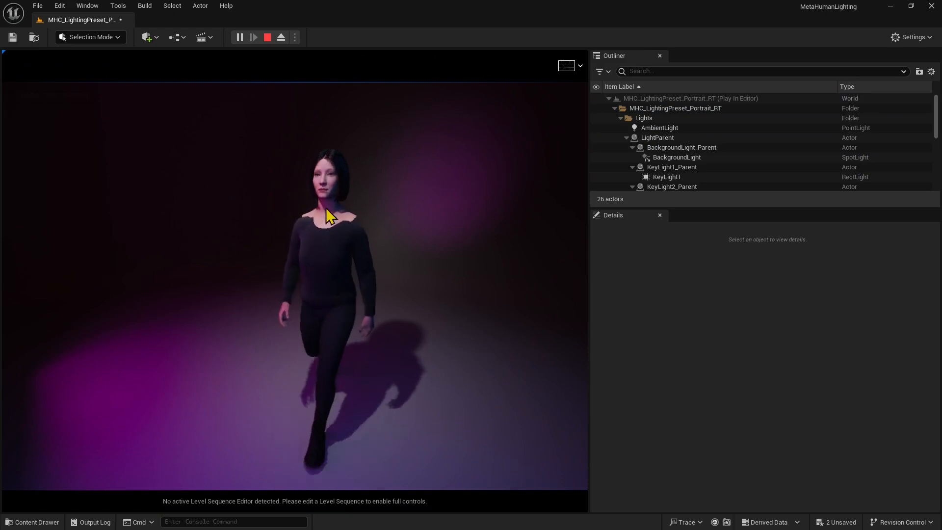
left_click(268, 39)
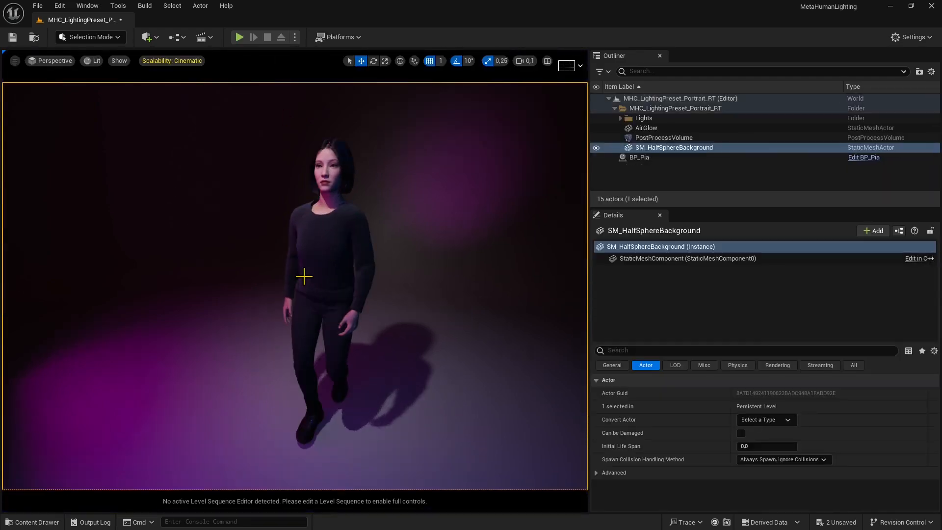